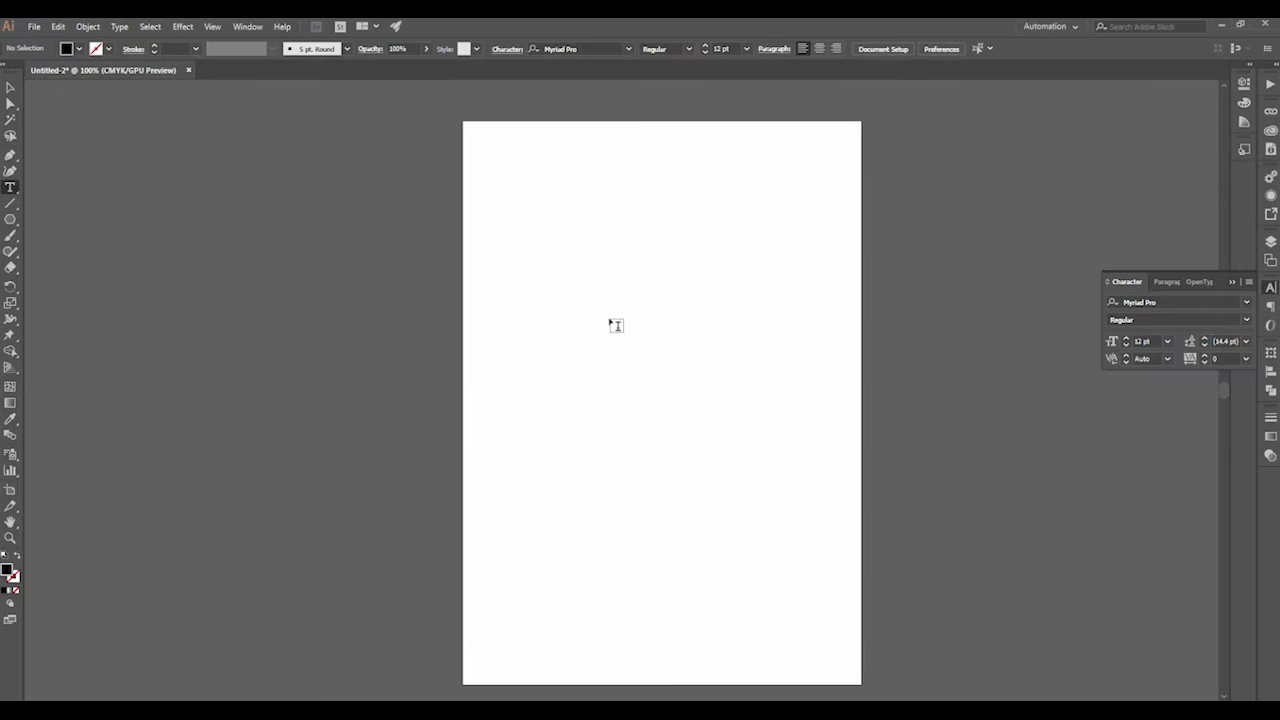
- Type a small CREATIVE DESIGN text on the blank artboard
click(611, 320)
text(c)
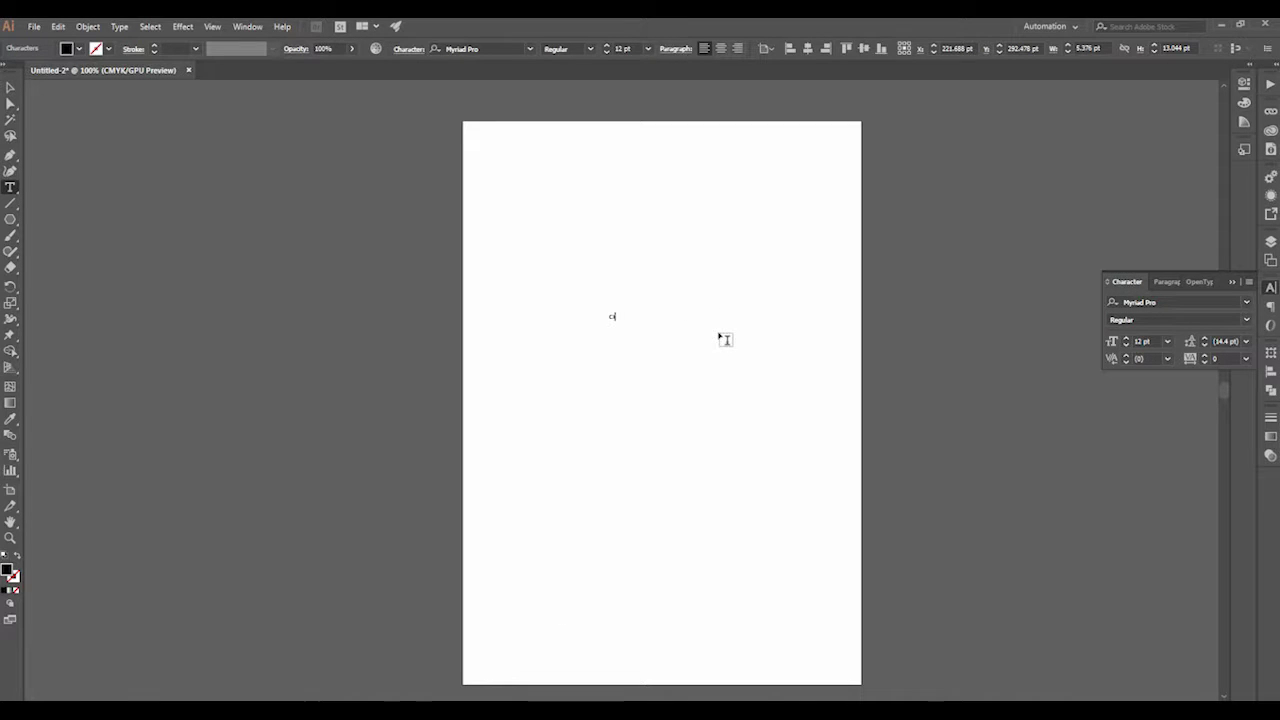
text(re)
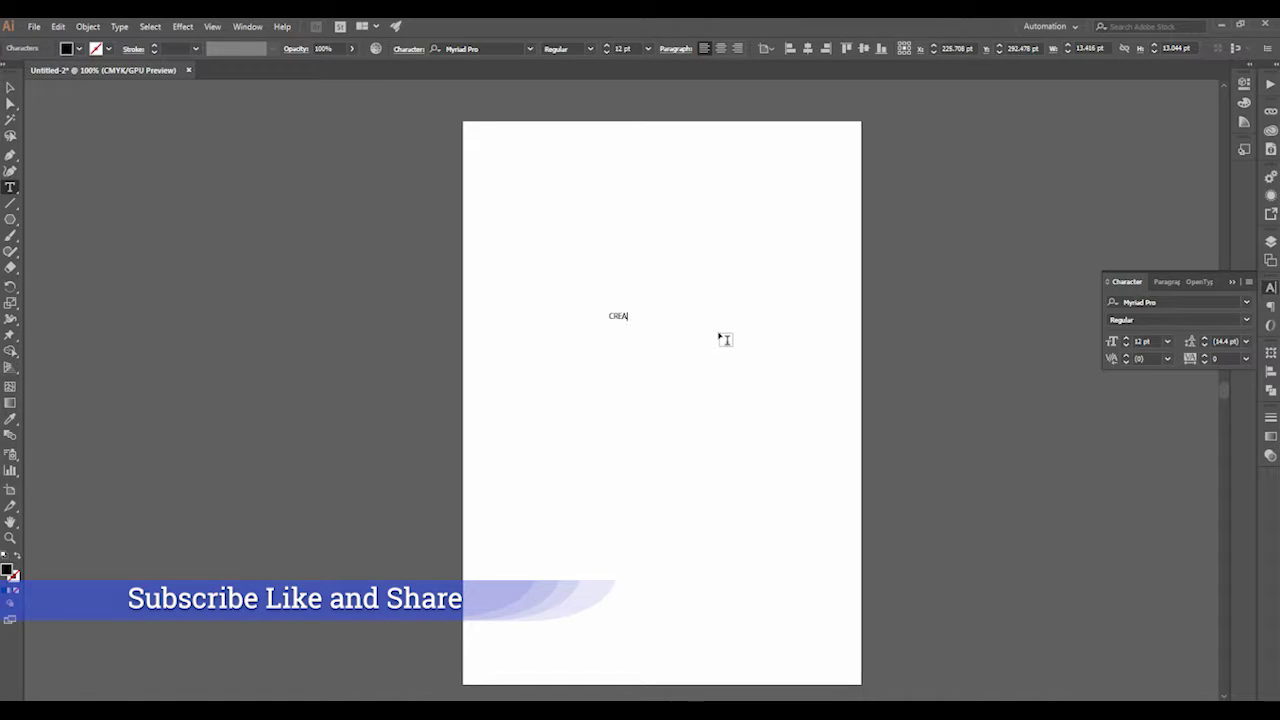
text(IVE DESIGN)
- Scale up the CREATIVE DESIGN text, set it in Raleway Bold, and centre it on the page
click(10, 88)
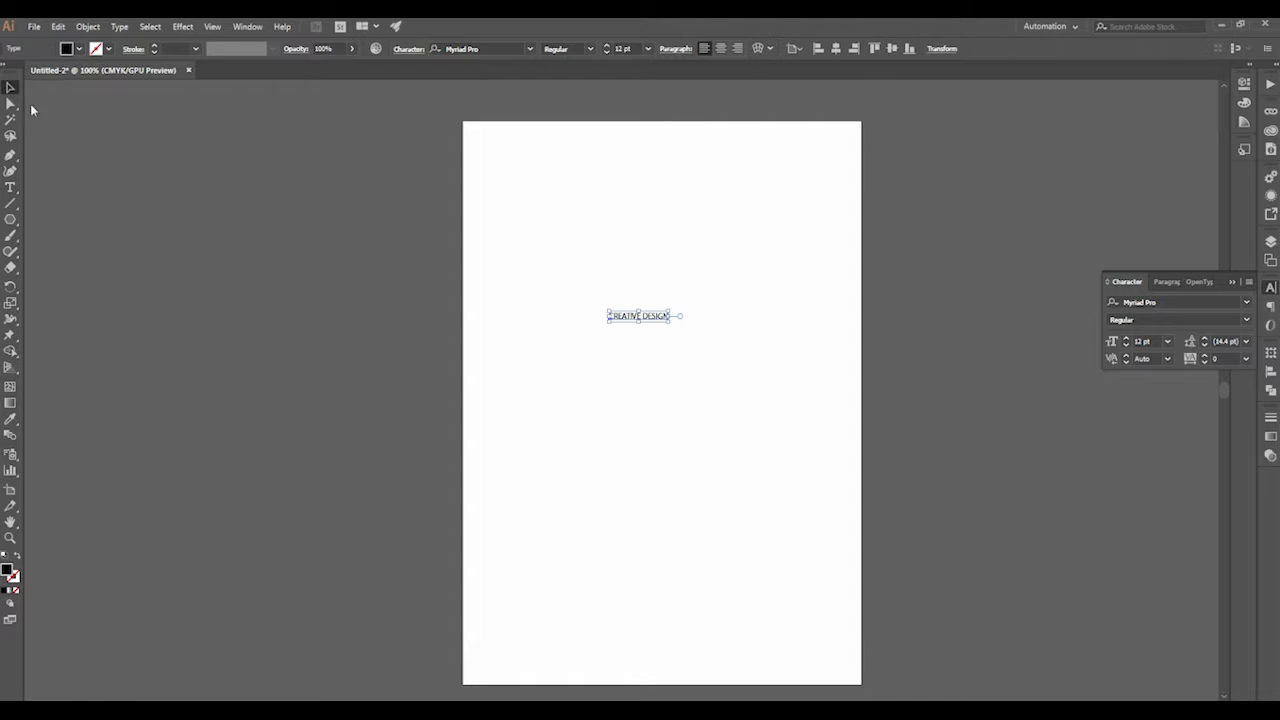
mouse_move(670, 322)
mouse_down()
mouse_move(766, 397)
mouse_move(752, 340)
mouse_move(774, 394)
mouse_up()
click(510, 48)
text(RALE)
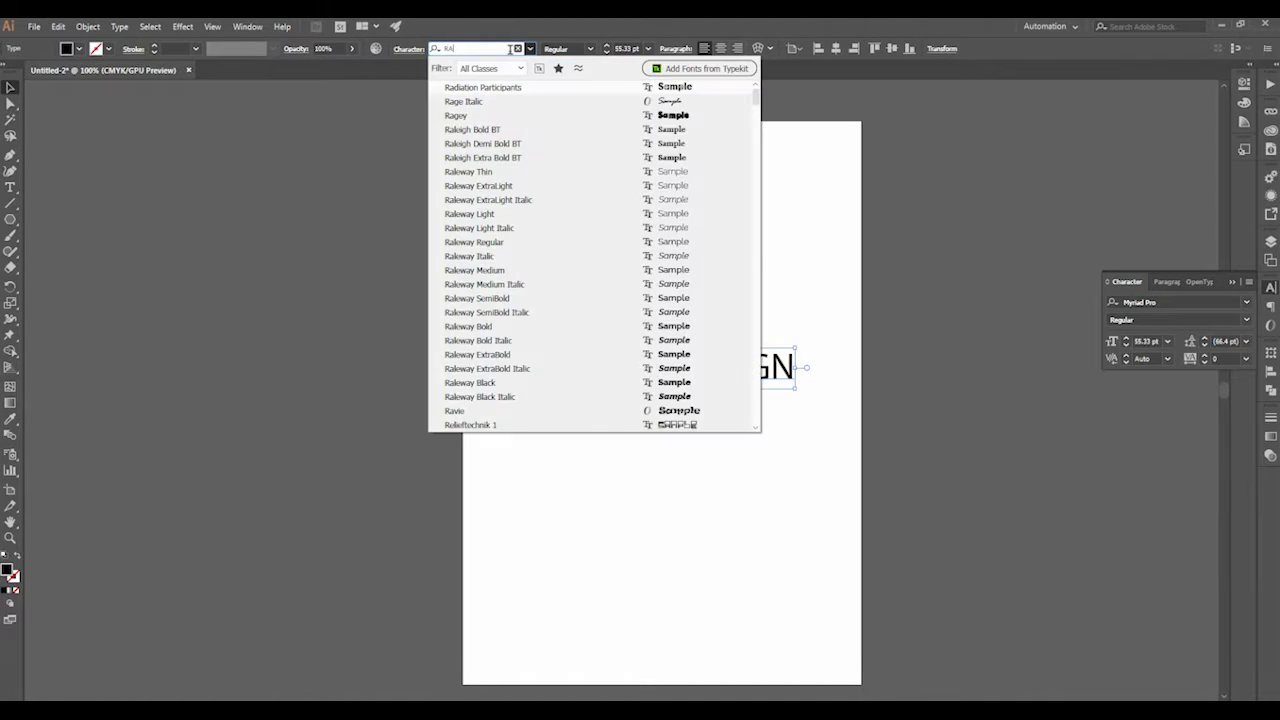
click(470, 284)
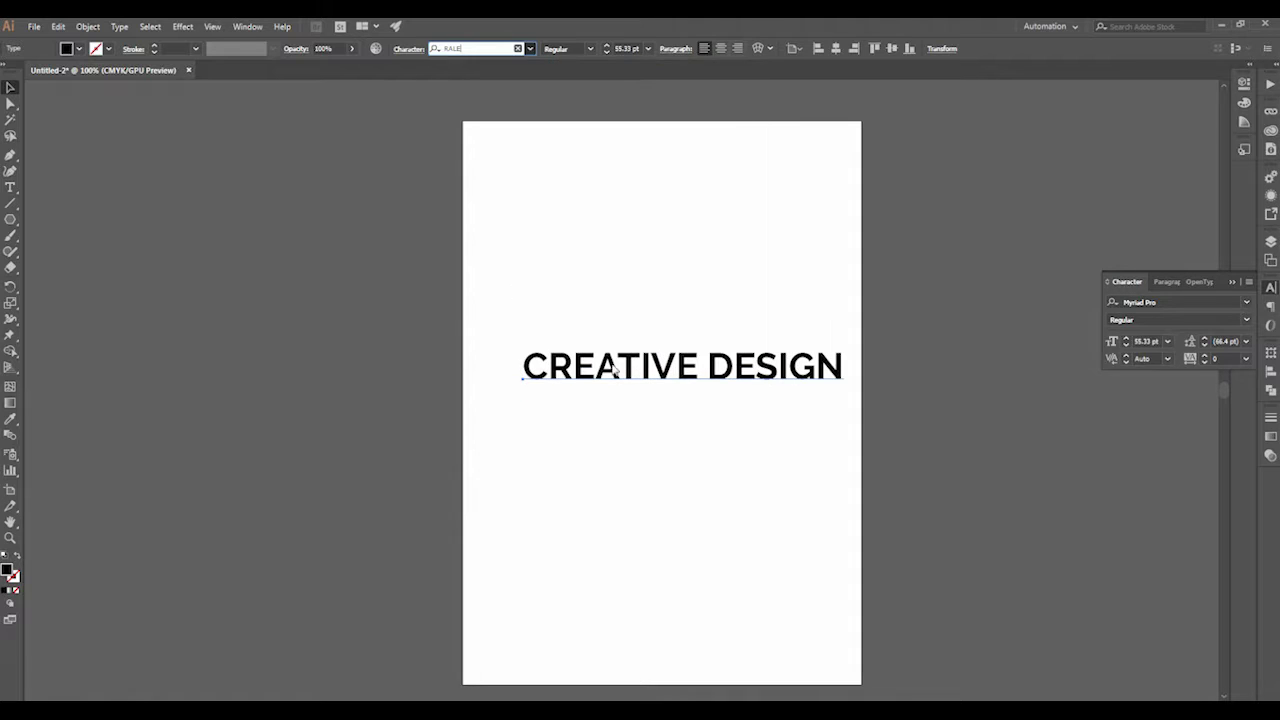
drag(760, 383, 744, 404)
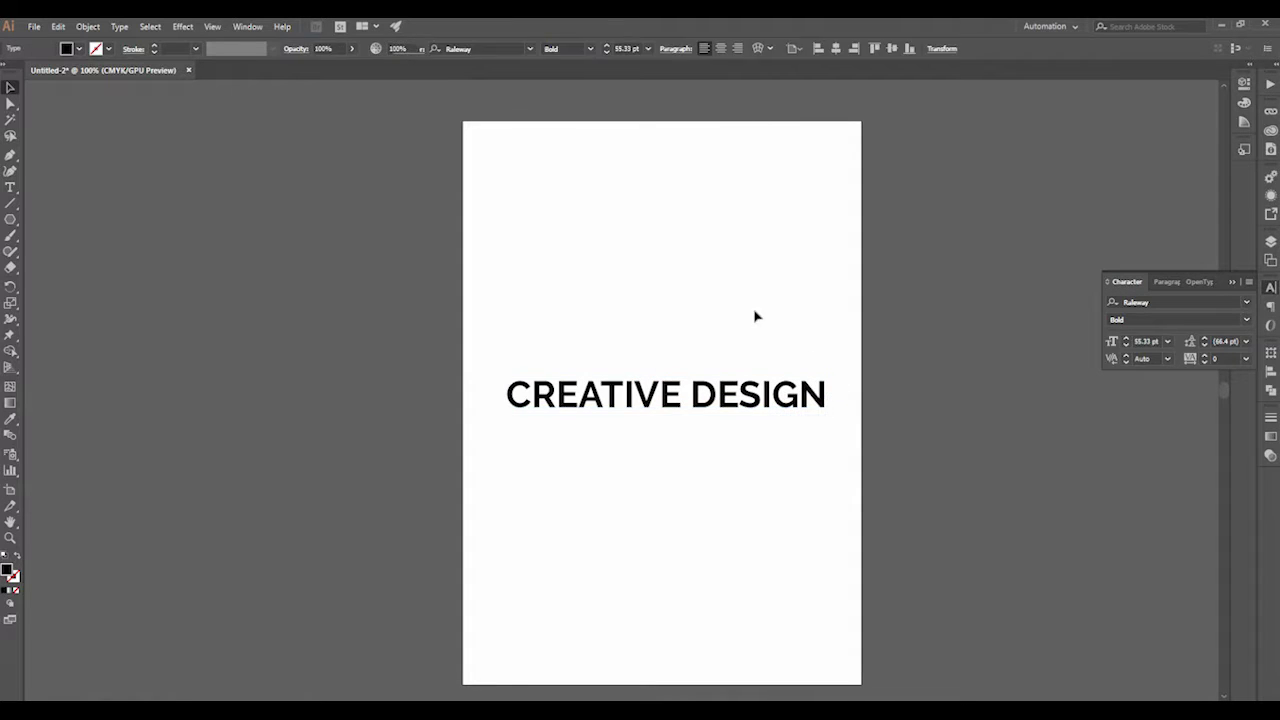
- Warp the text with an Arc envelope: Bend 40%, Horizontal -6%, Vertical 7%
click(87, 26)
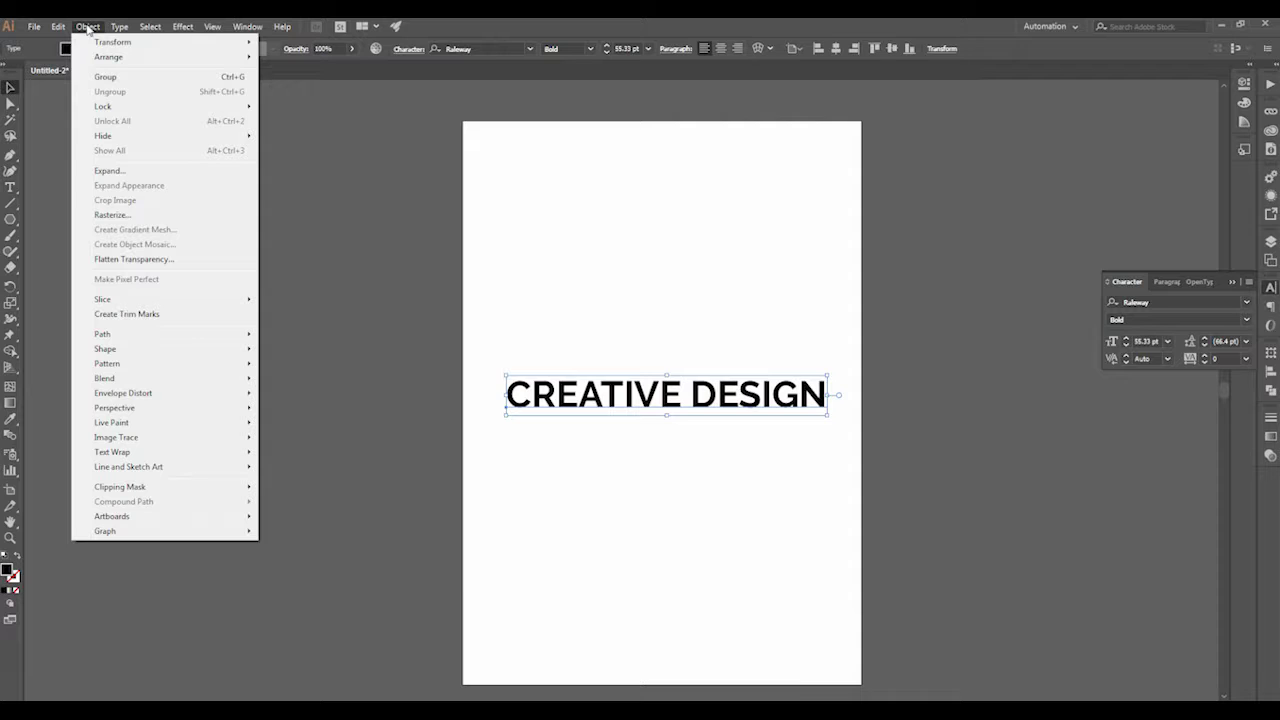
mouse_move(160, 393)
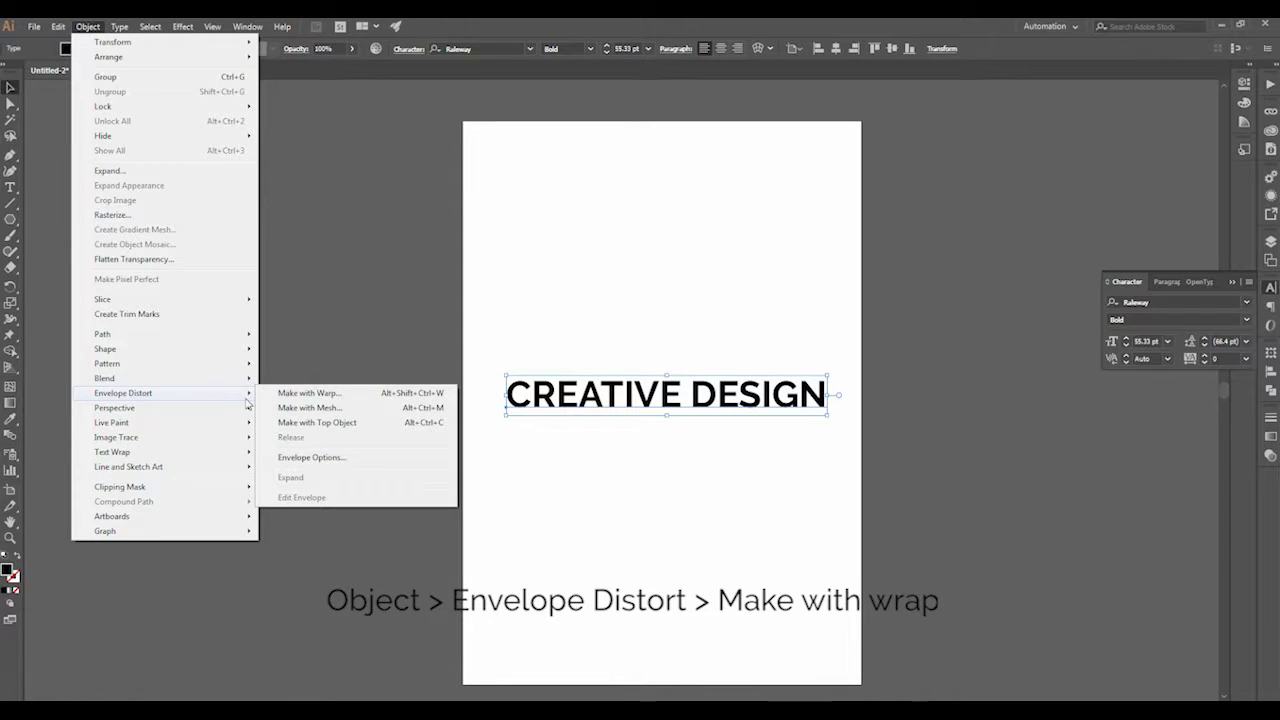
click(310, 393)
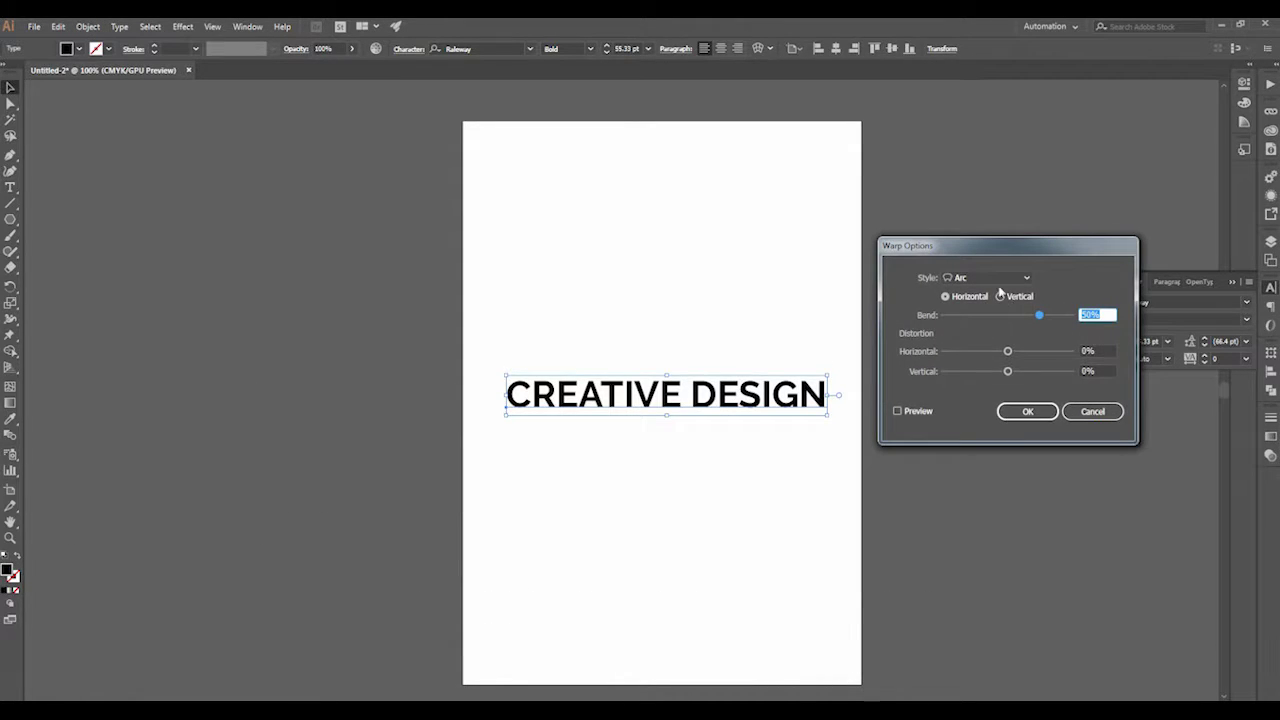
click(919, 413)
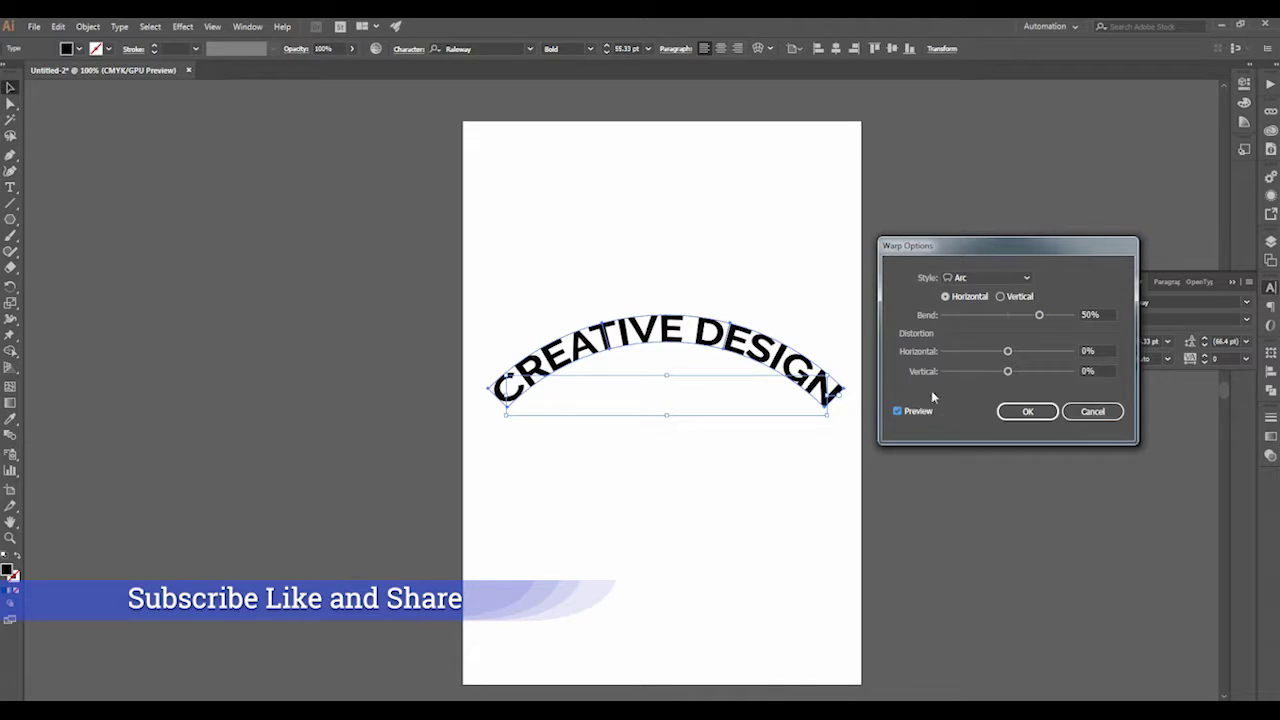
mouse_move(1038, 318)
mouse_down()
mouse_move(1011, 323)
mouse_move(1036, 322)
mouse_move(986, 351)
mouse_move(1034, 352)
mouse_move(1004, 352)
mouse_move(1022, 372)
mouse_move(992, 378)
mouse_move(1013, 378)
mouse_up()
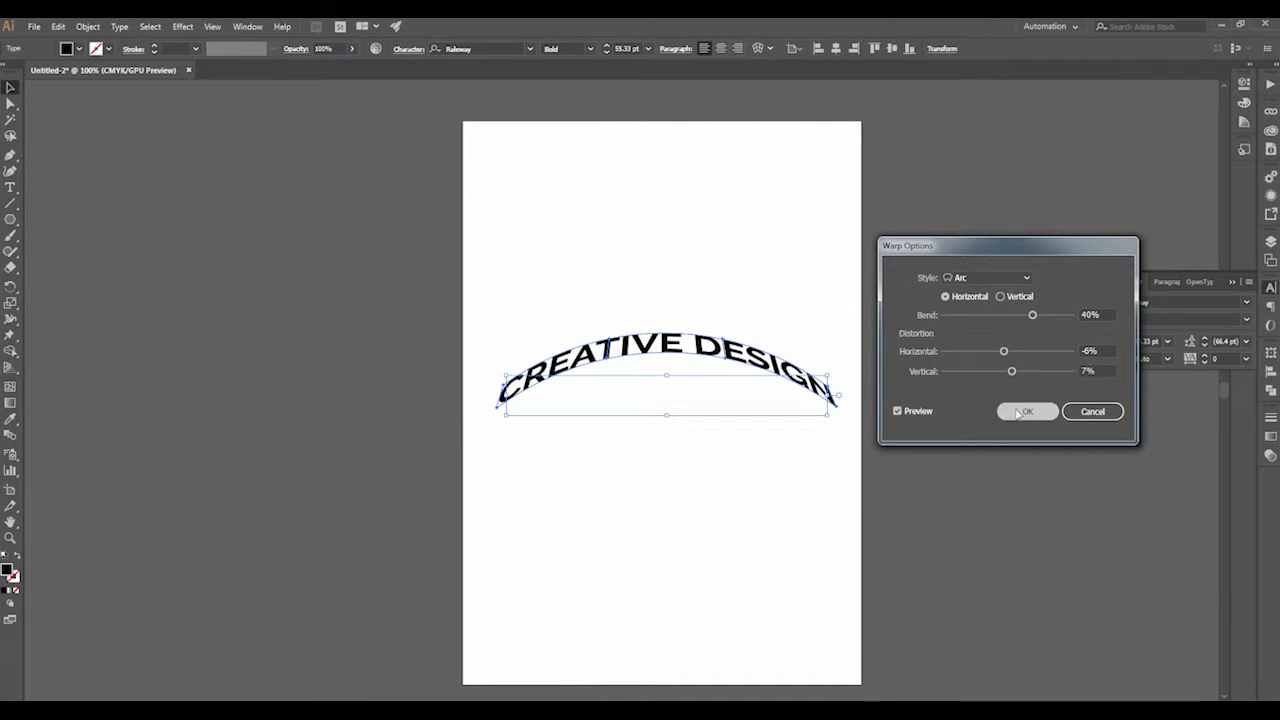
click(1027, 411)
click(691, 260)
- Move the arched text up, then add a second CREATIVE DESIGN line below it, enlarged to about 60 pt
drag(674, 349, 674, 234)
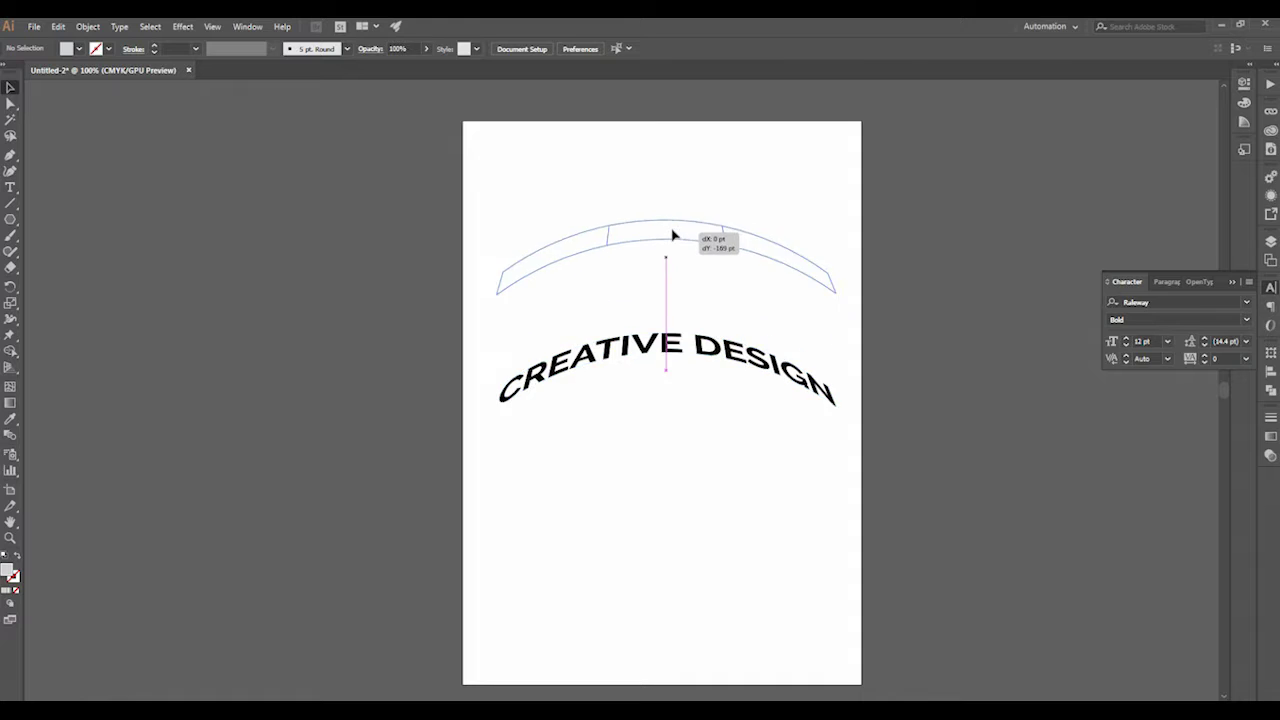
click(71, 280)
click(10, 187)
click(564, 425)
text(q)
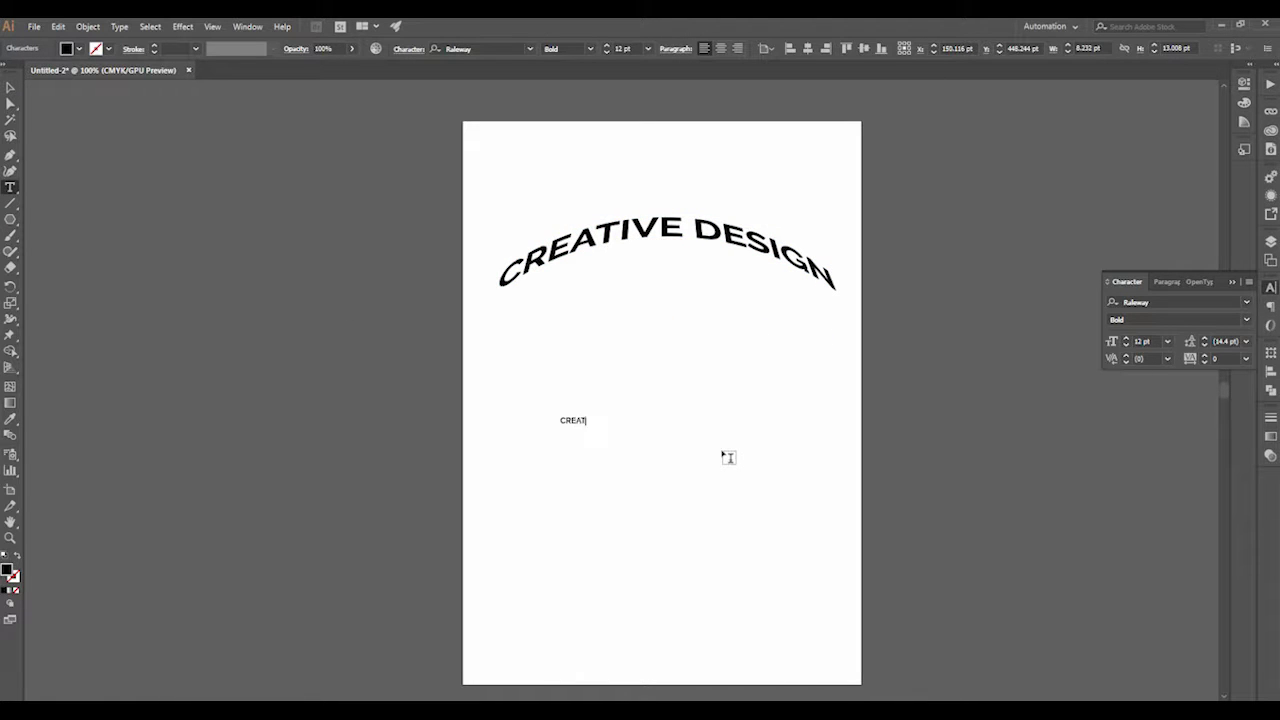
text(N)
click(10, 87)
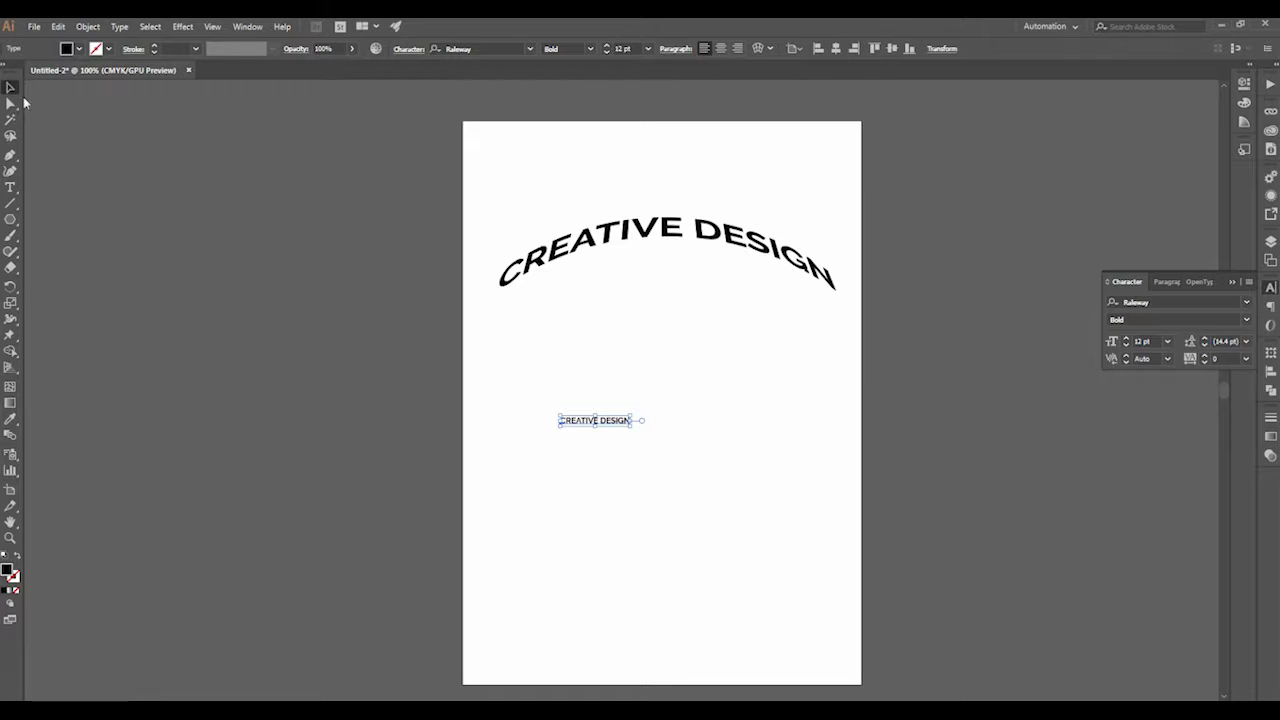
mouse_move(632, 427)
mouse_down()
mouse_move(740, 470)
mouse_move(776, 455)
mouse_up()
click(87, 26)
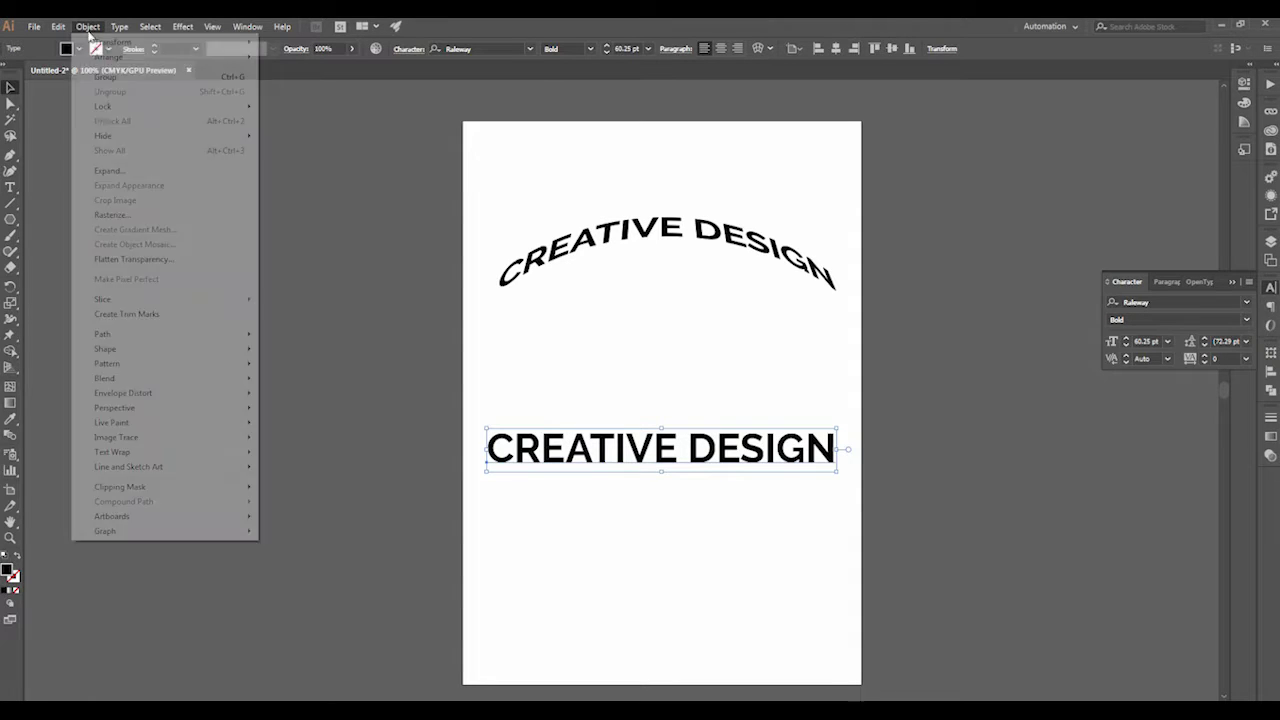
mouse_move(124, 393)
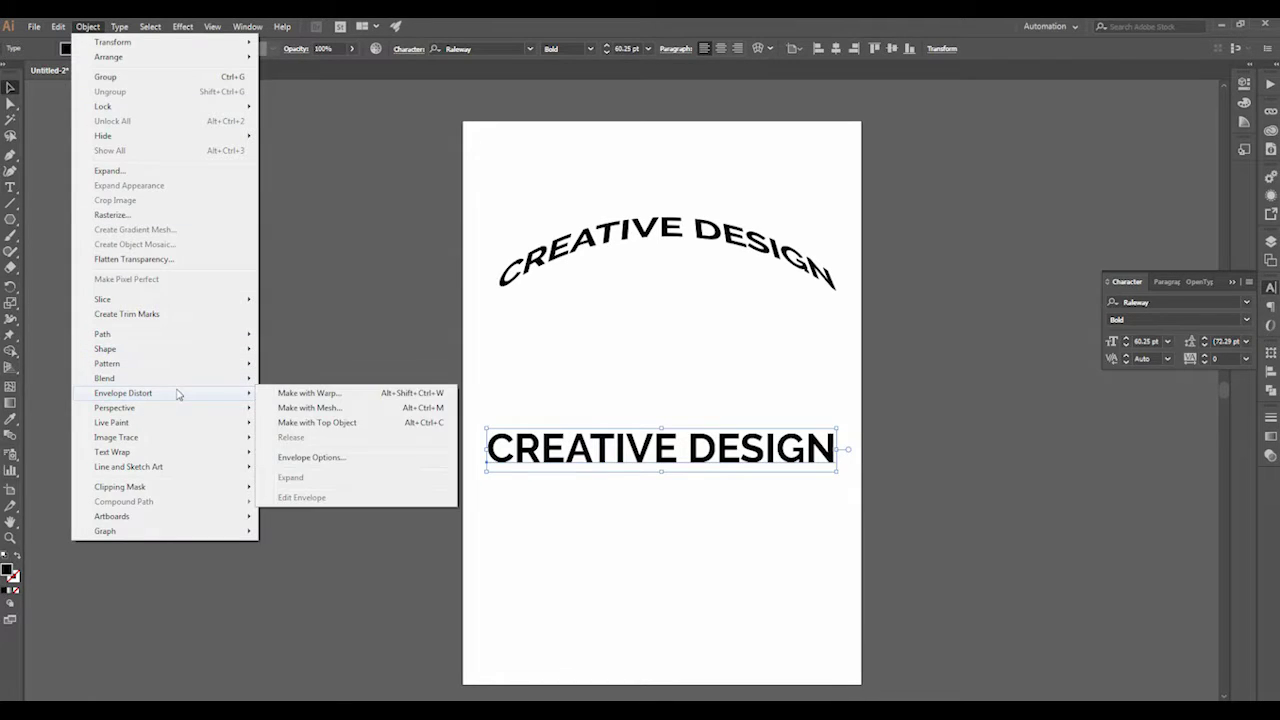
click(302, 393)
click(988, 279)
click(988, 307)
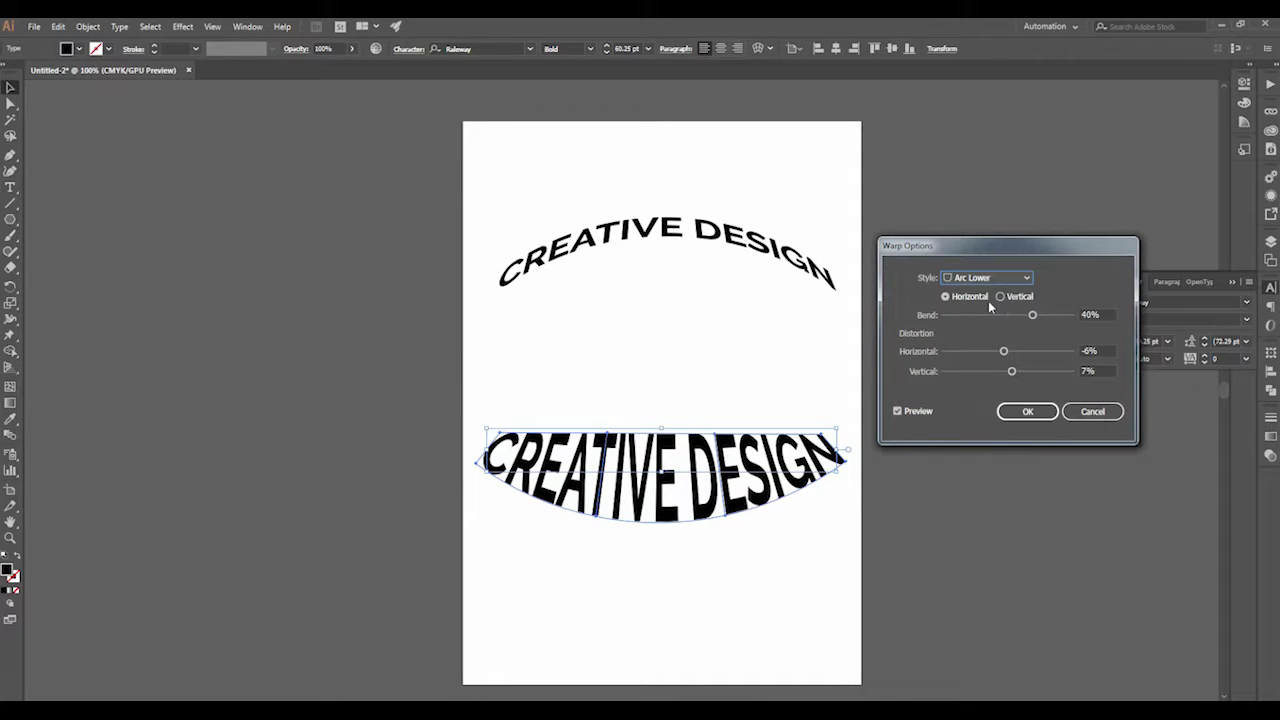
mouse_move(1031, 316)
mouse_down()
mouse_move(1016, 316)
mouse_move(997, 352)
mouse_move(1003, 372)
mouse_move(1037, 374)
mouse_move(1012, 376)
mouse_up()
click(1011, 372)
click(1091, 412)
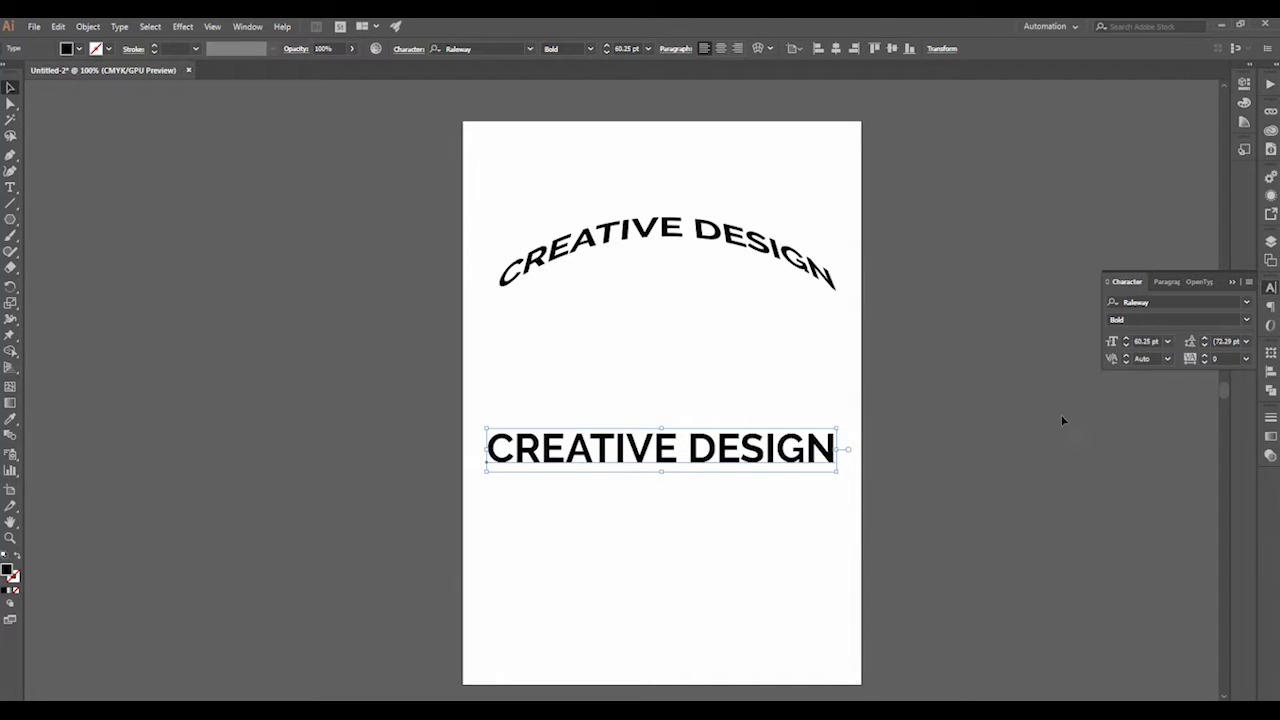
- Start a warp envelope on the lower text, trying the Arc Upper and Arch styles
click(88, 26)
mouse_move(123, 393)
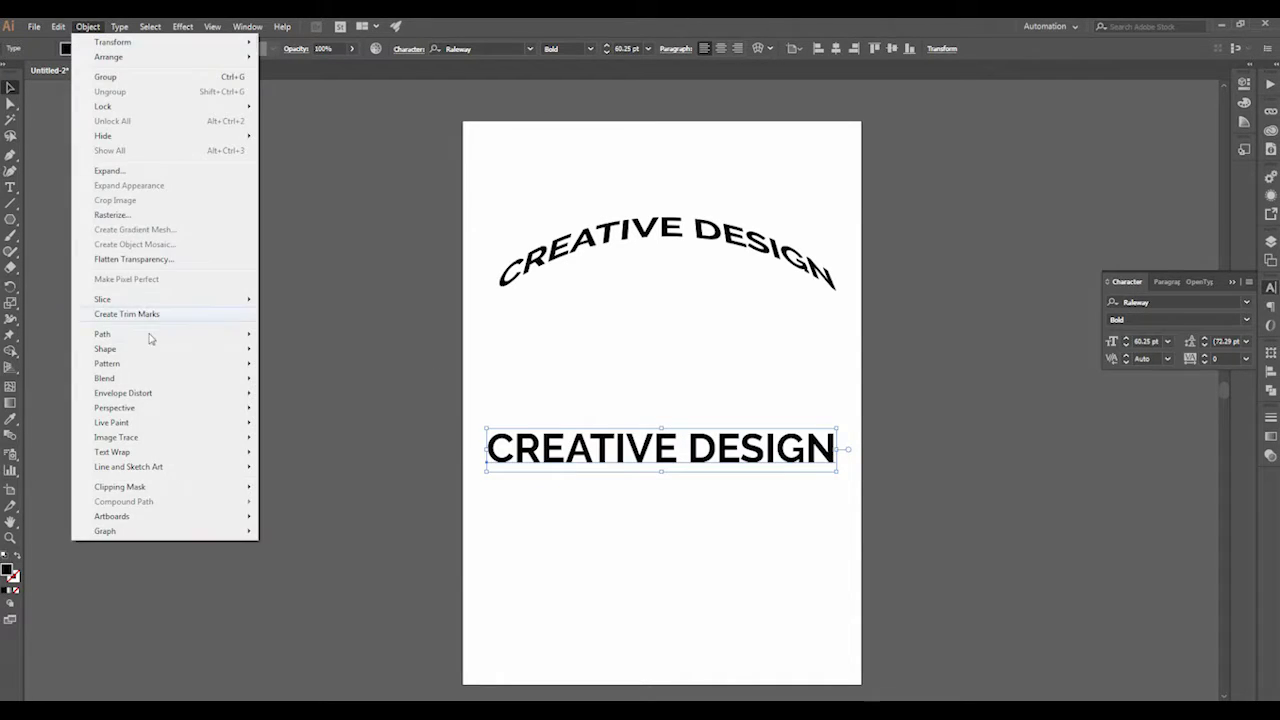
click(297, 396)
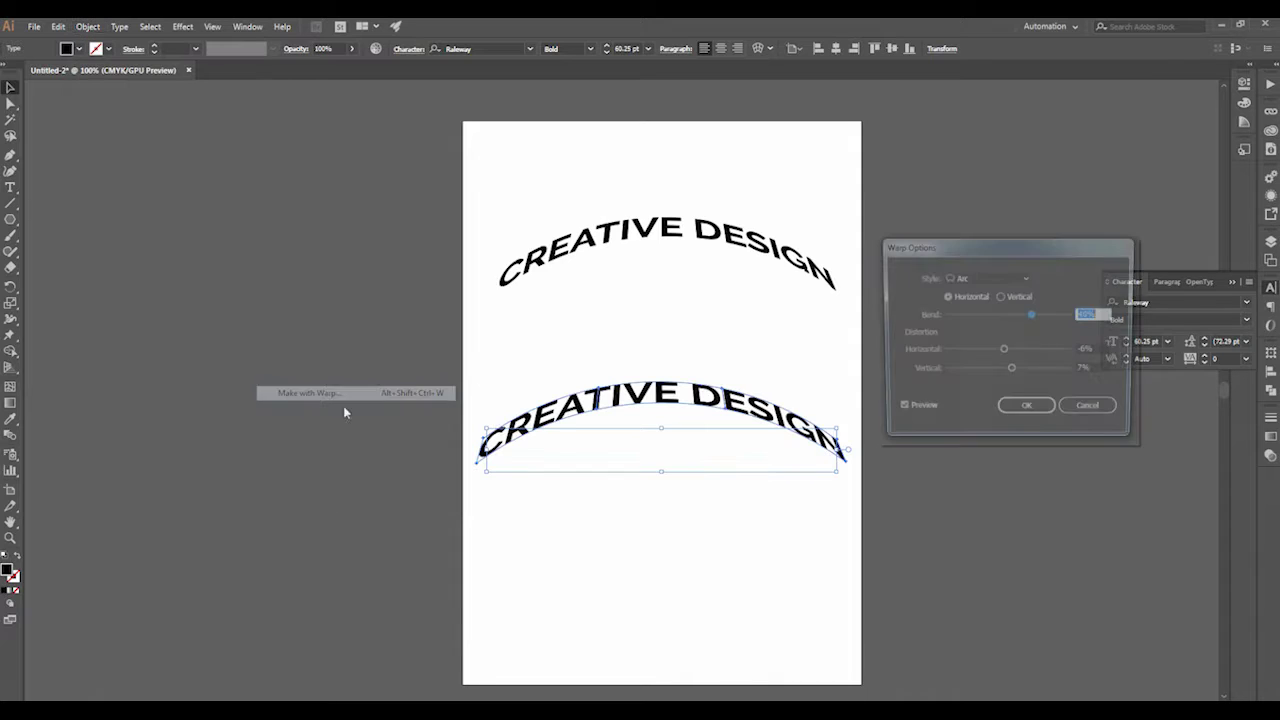
click(1000, 277)
click(992, 322)
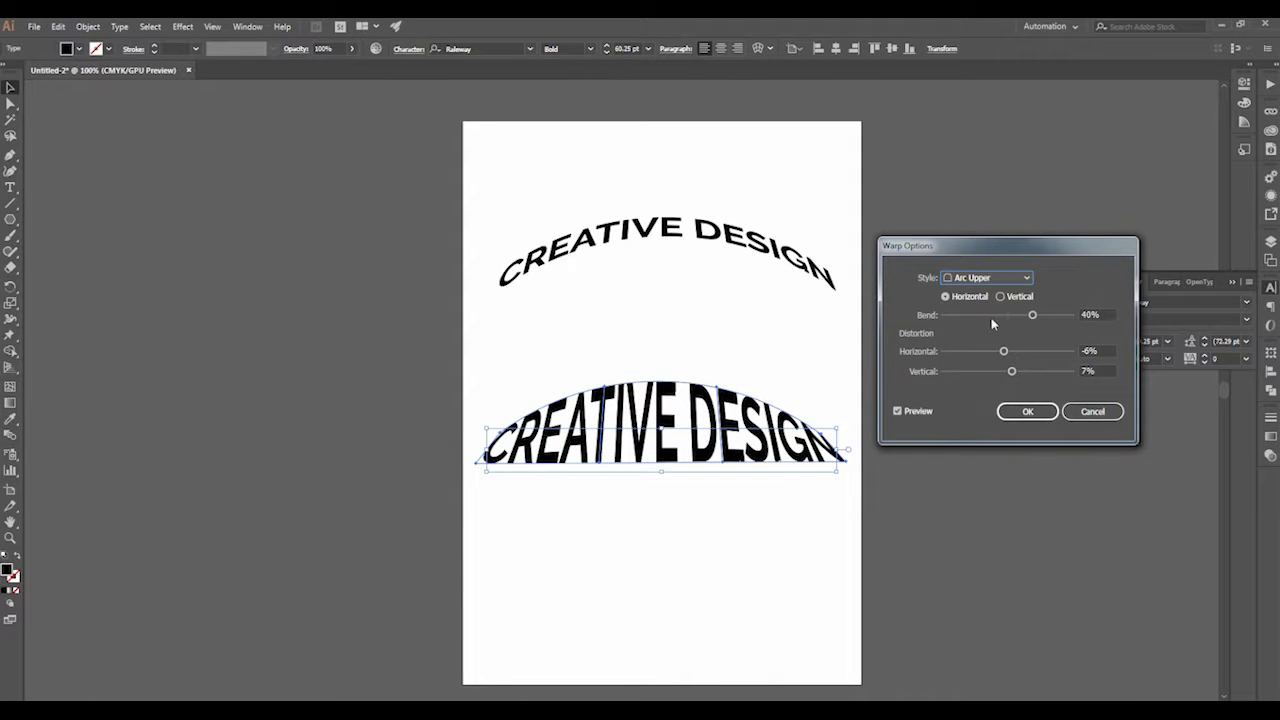
mouse_move(1011, 371)
mouse_down()
mouse_move(1035, 352)
mouse_move(1025, 318)
mouse_up()
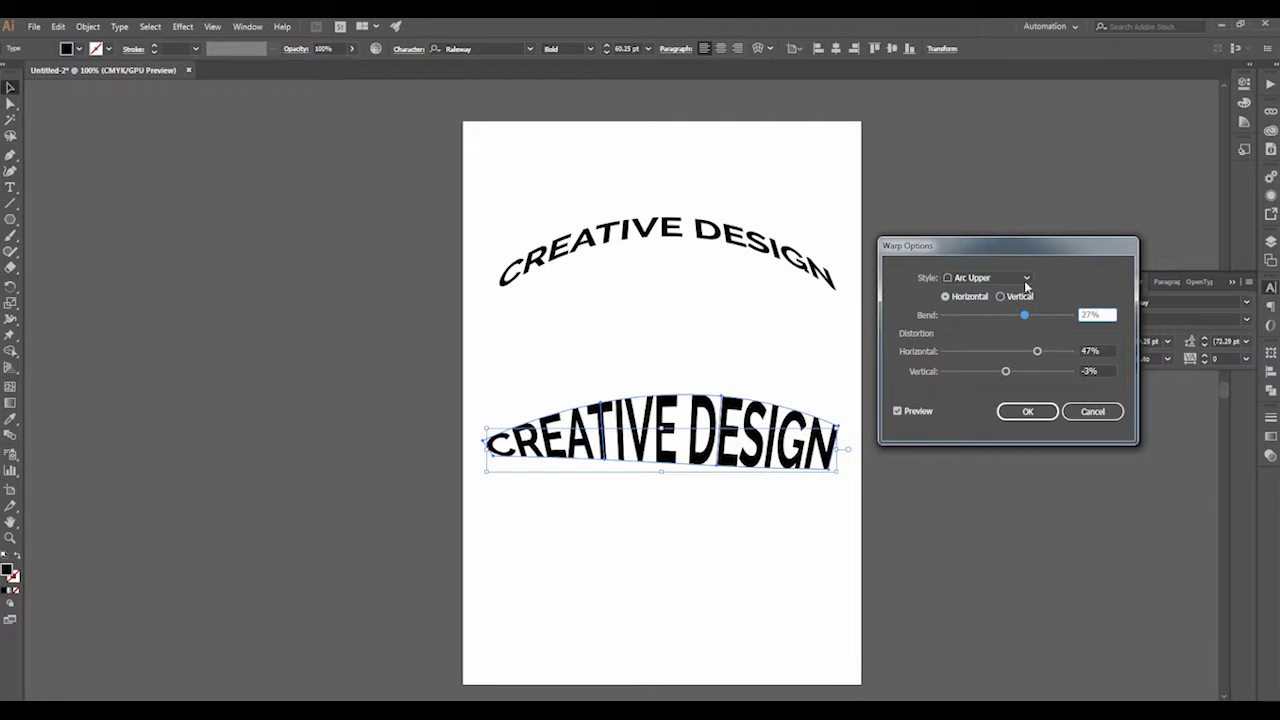
click(1025, 281)
click(1013, 338)
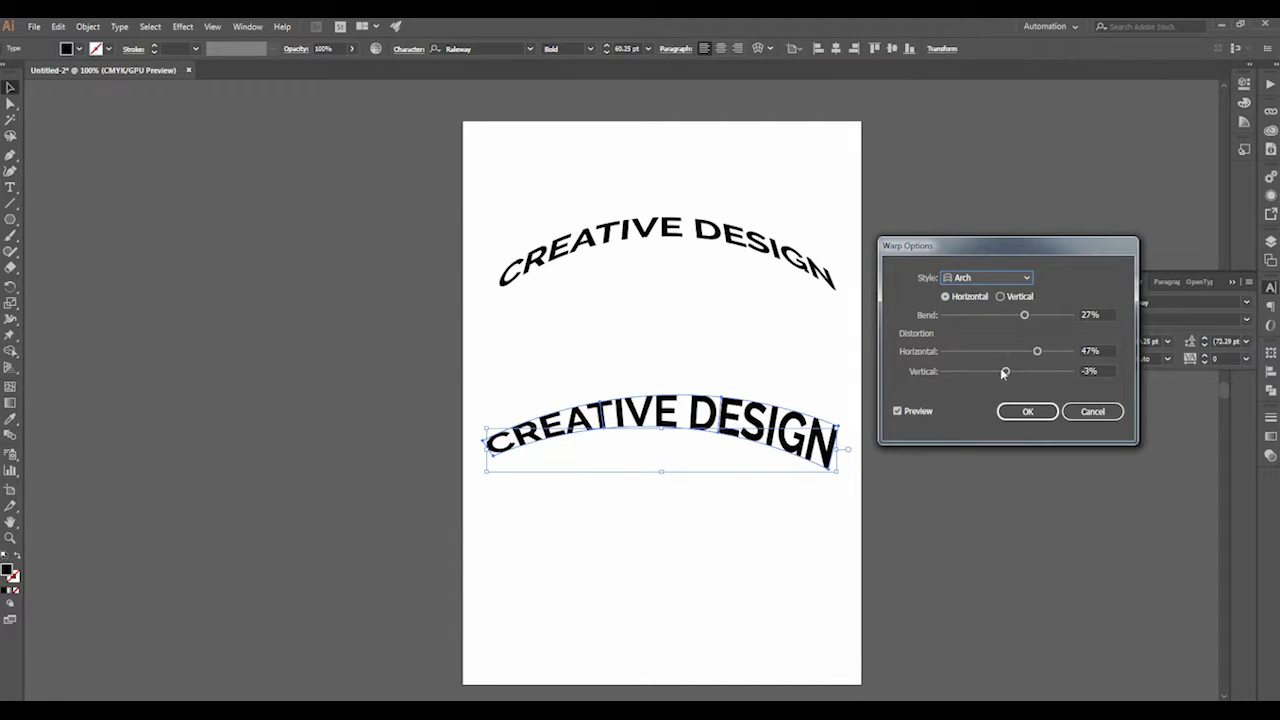
mouse_move(1024, 316)
mouse_down()
mouse_move(1007, 316)
mouse_move(1019, 316)
mouse_move(1023, 352)
mouse_up()
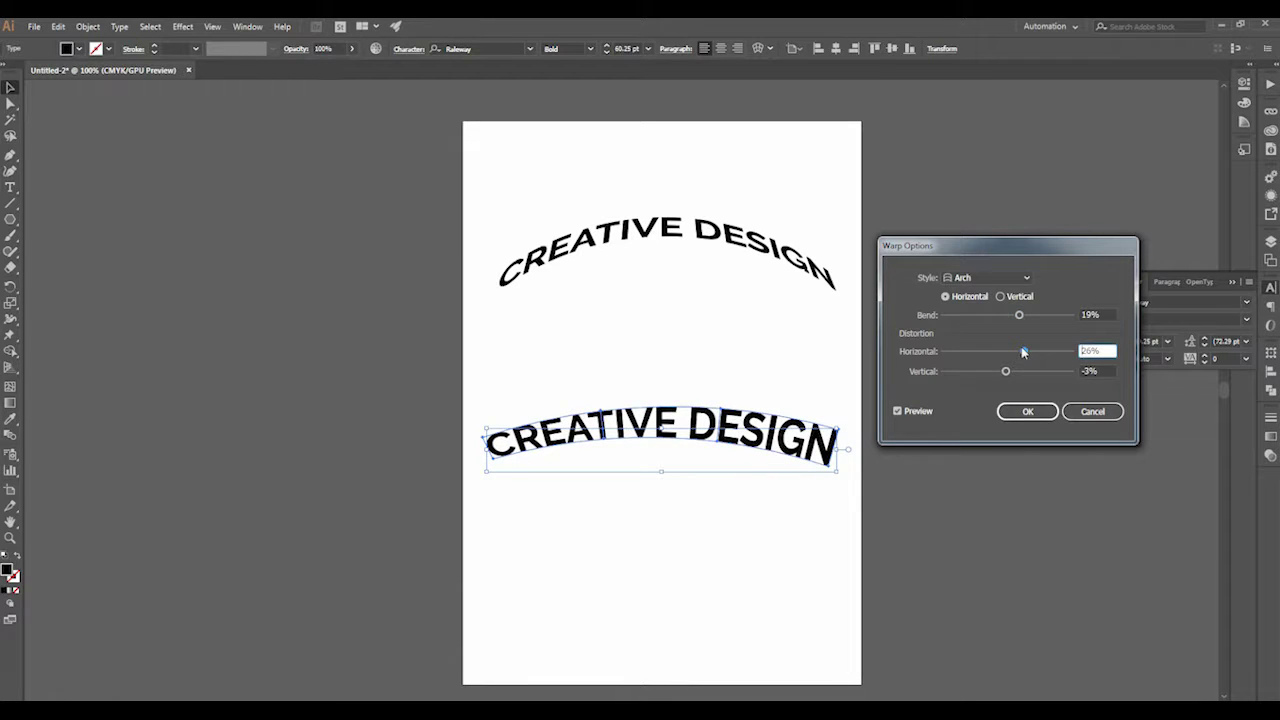
drag(1006, 371, 1020, 371)
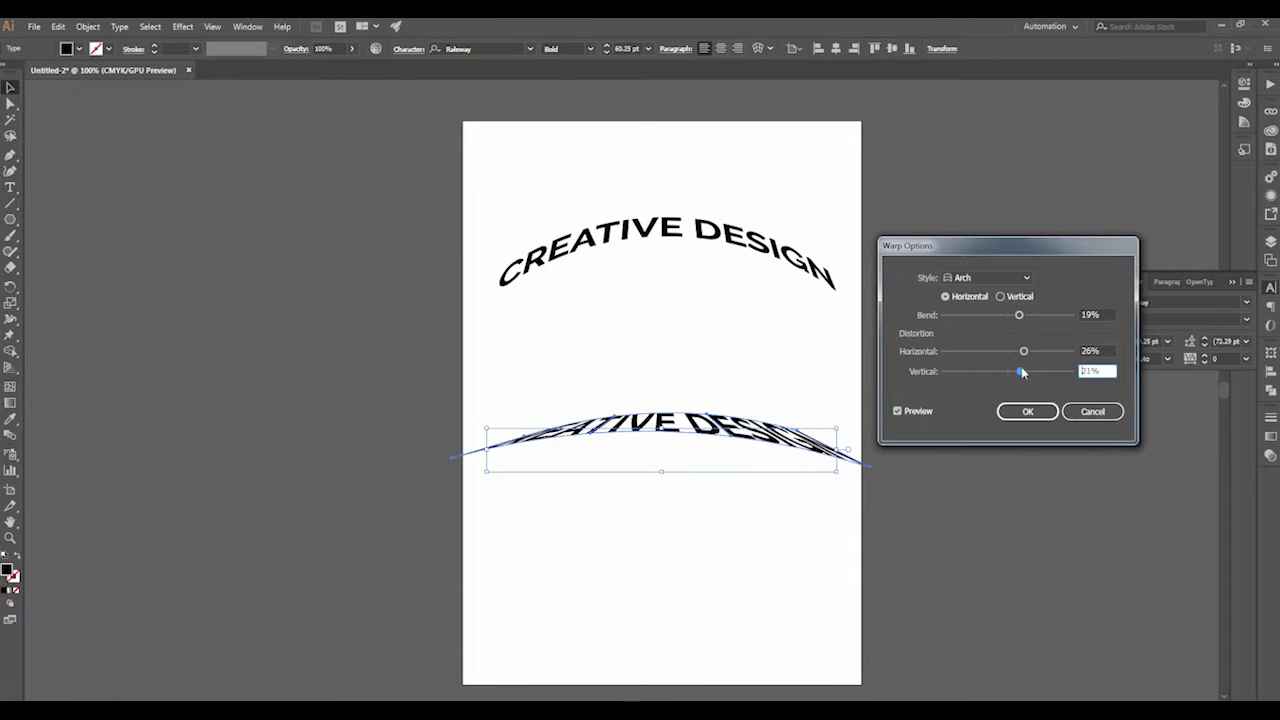
- Try Bulge, then apply Shell Upper with Bend 6%, Horizontal -1%, Vertical 1%
click(990, 277)
click(1005, 349)
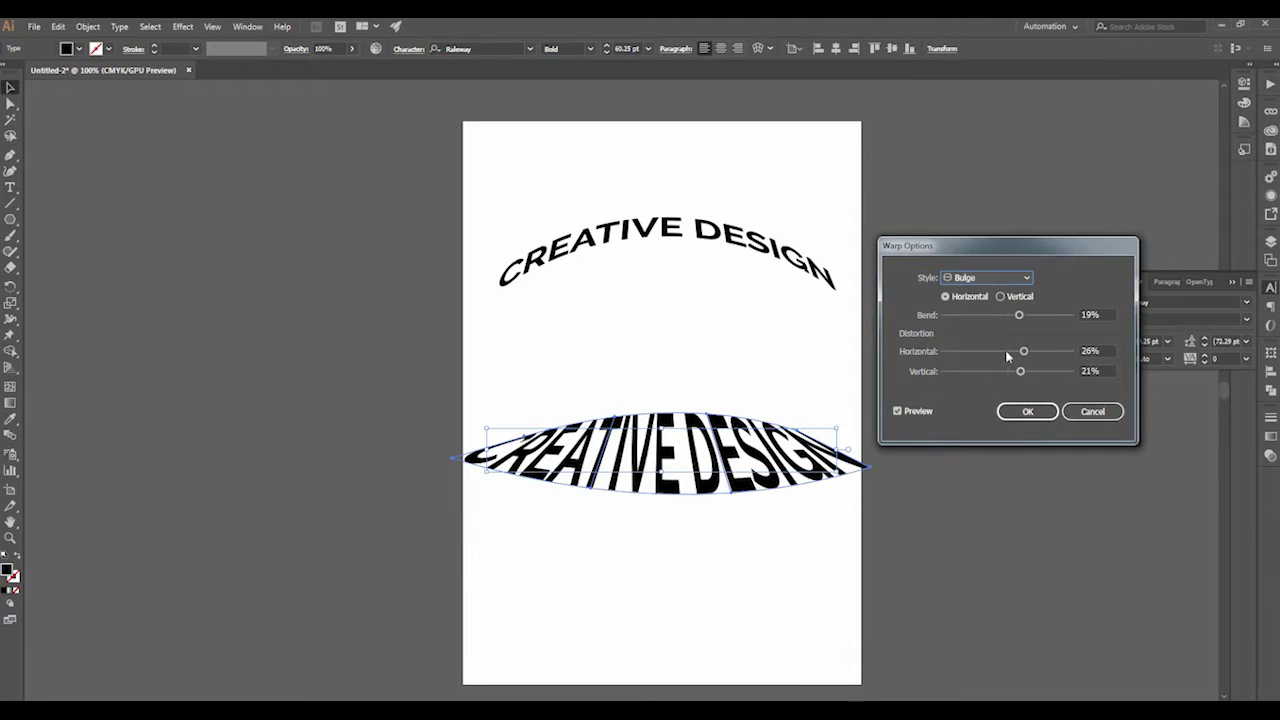
drag(1021, 371, 1013, 315)
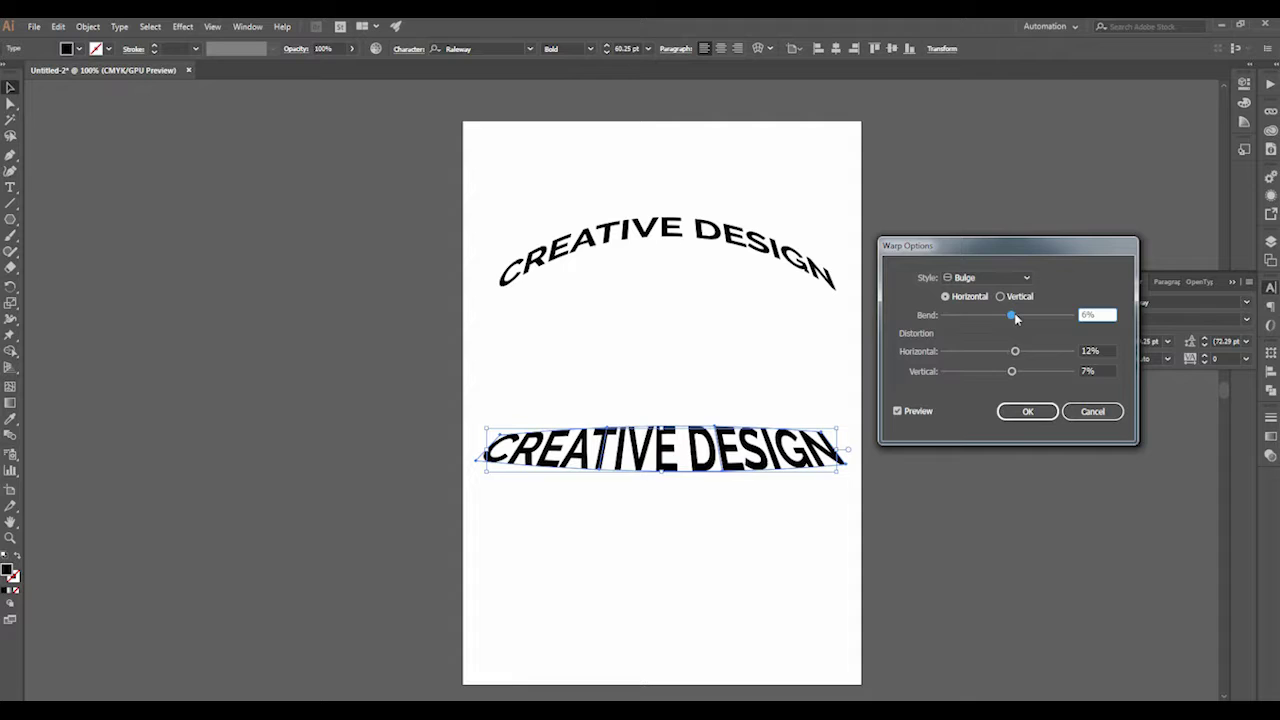
click(988, 277)
click(993, 380)
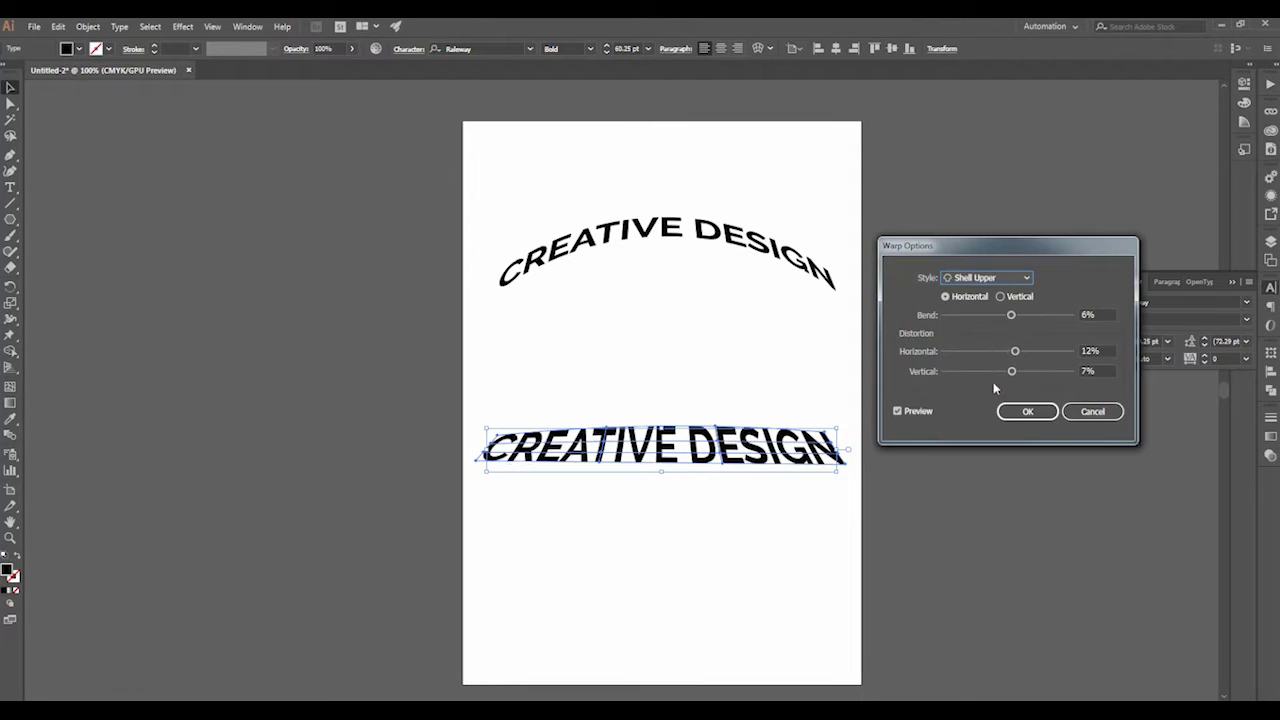
mouse_move(1014, 372)
mouse_down()
mouse_move(1030, 373)
mouse_move(1020, 351)
mouse_move(1009, 372)
mouse_move(1007, 351)
mouse_up()
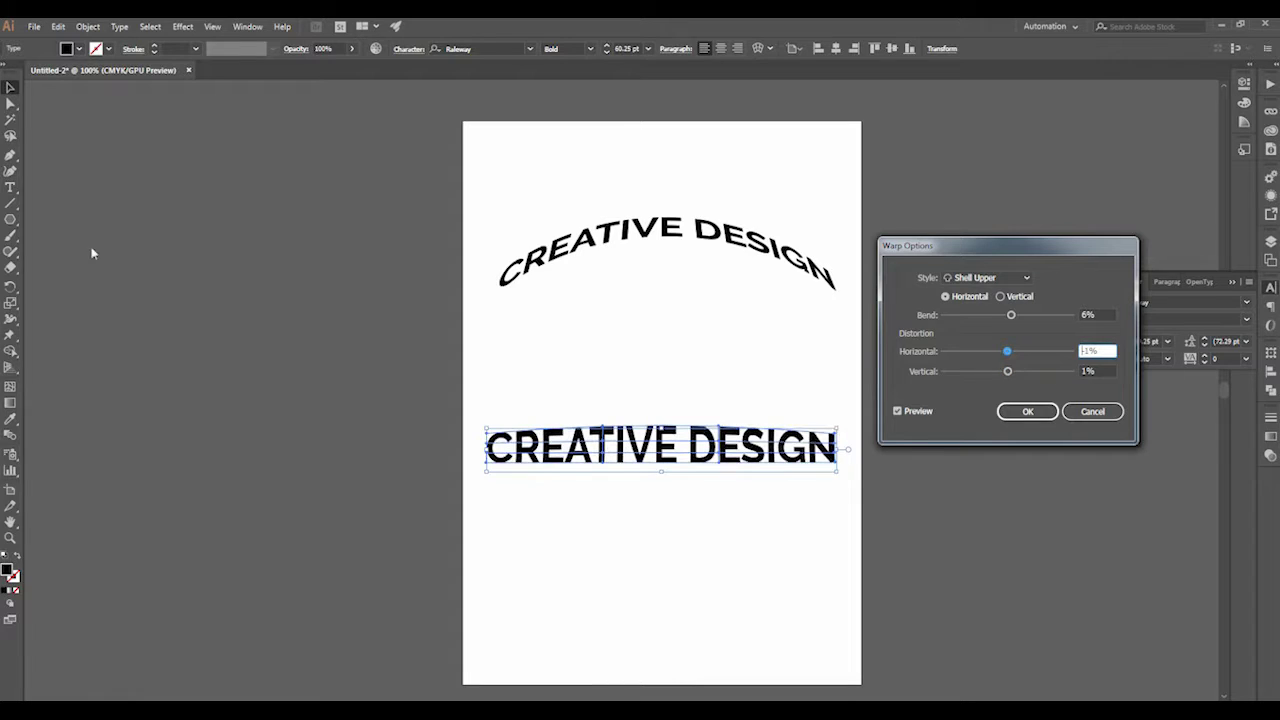
click(1027, 408)
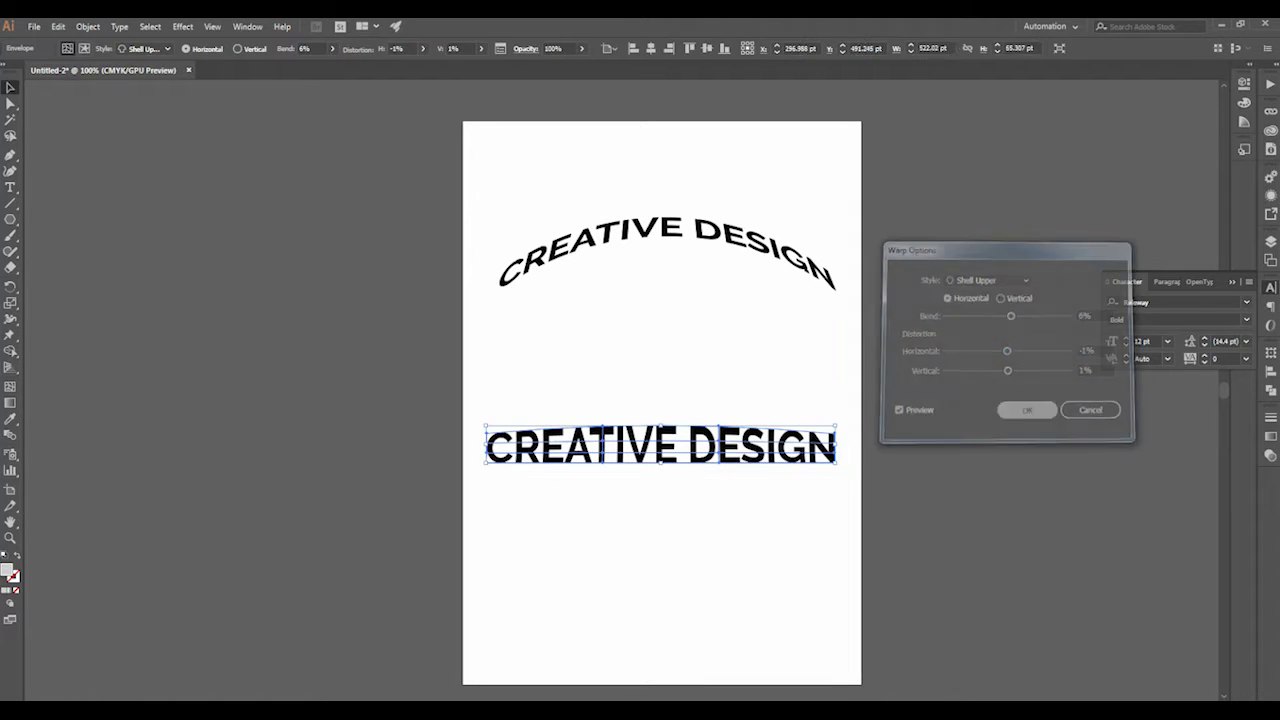
- Drag the envelope mesh points so the top rises over CREATIVE and the bottom dips under DESIGN
click(10, 103)
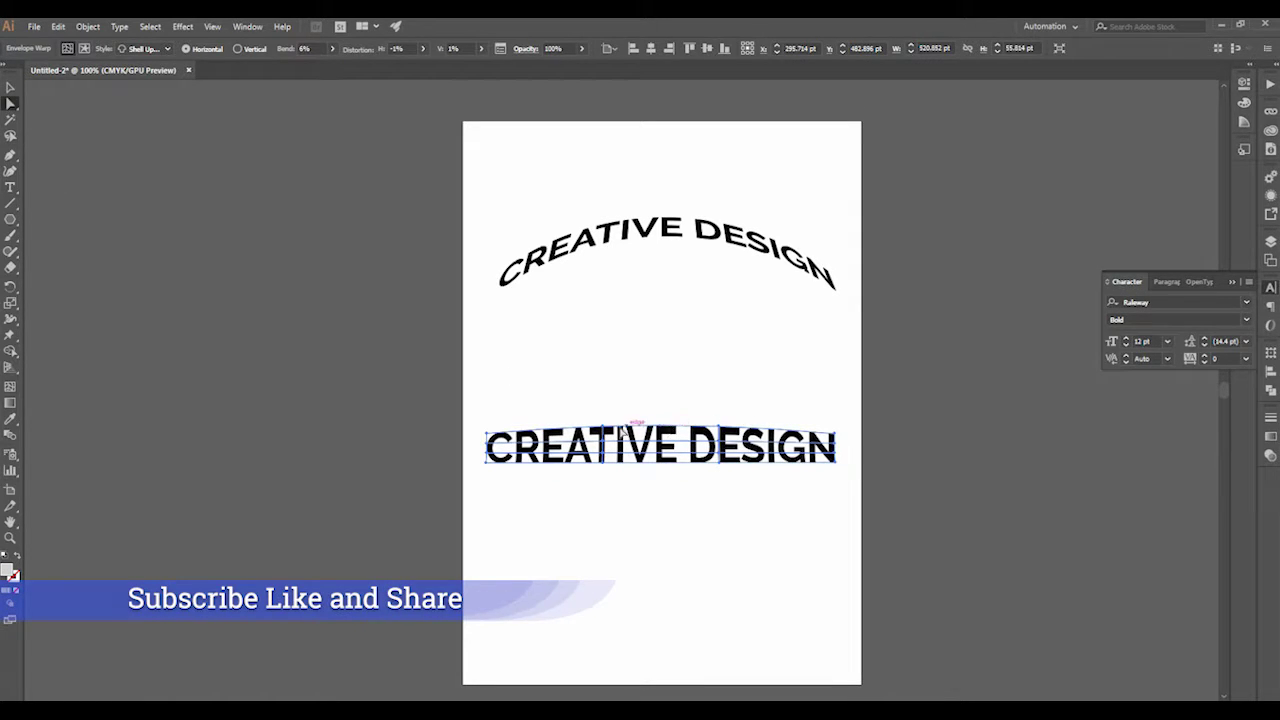
drag(608, 427, 611, 383)
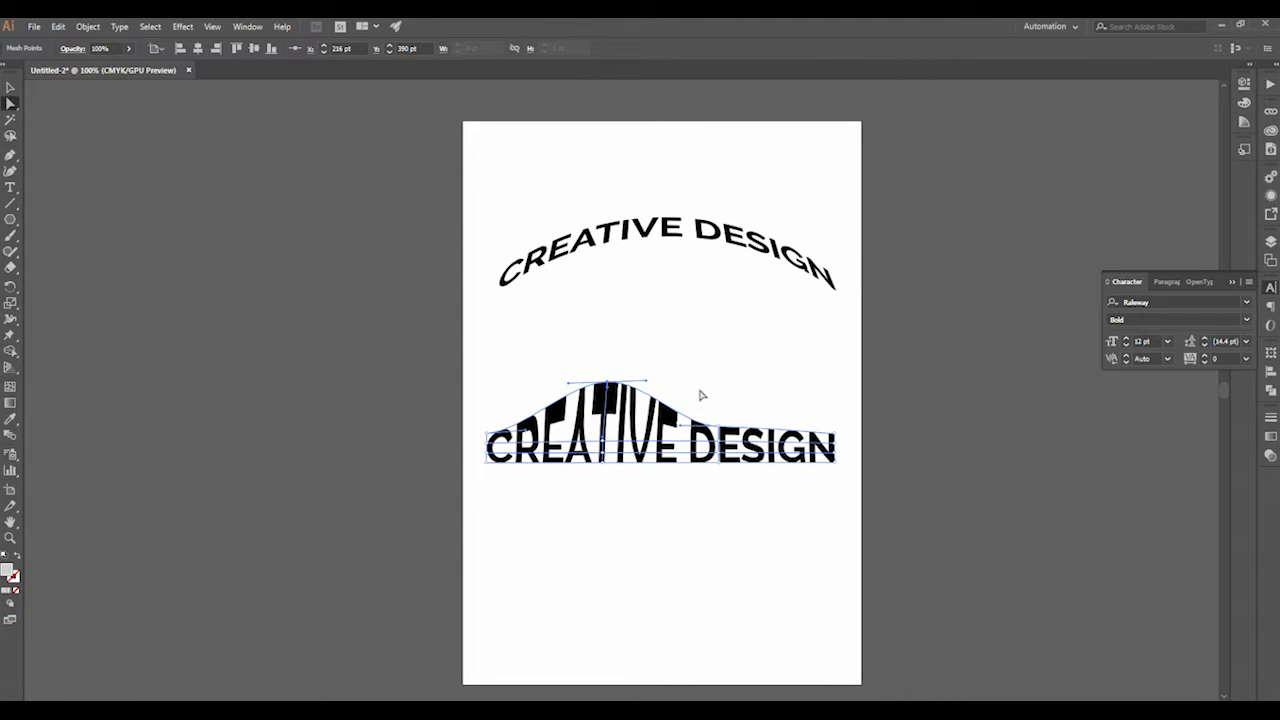
drag(722, 432, 736, 406)
key(ctrl+z)
drag(720, 462, 723, 514)
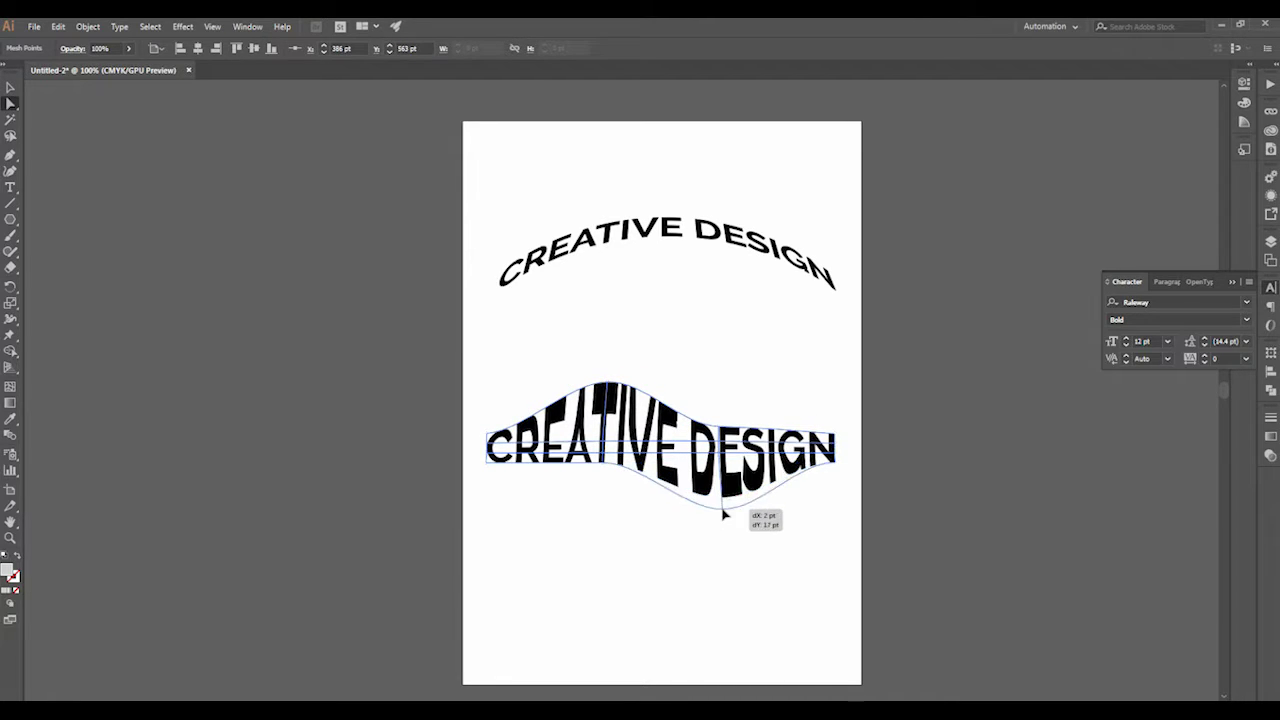
click(380, 443)
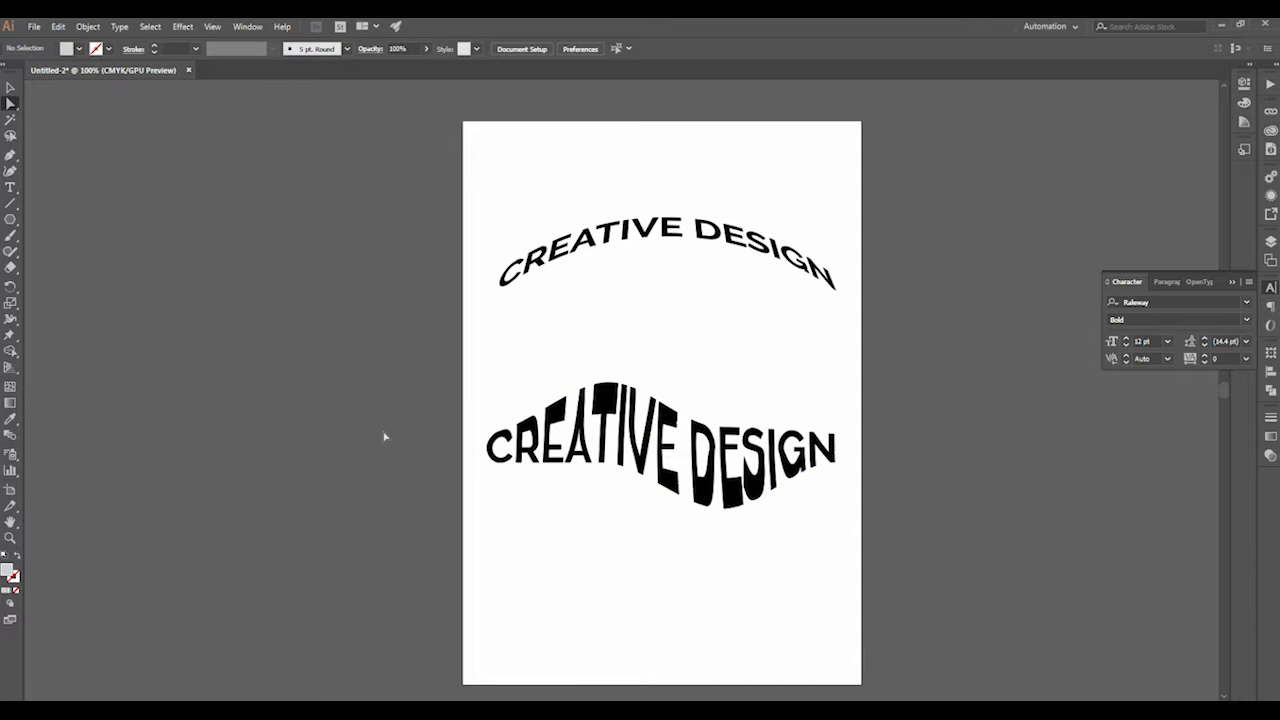
click(556, 410)
drag(558, 410, 568, 383)
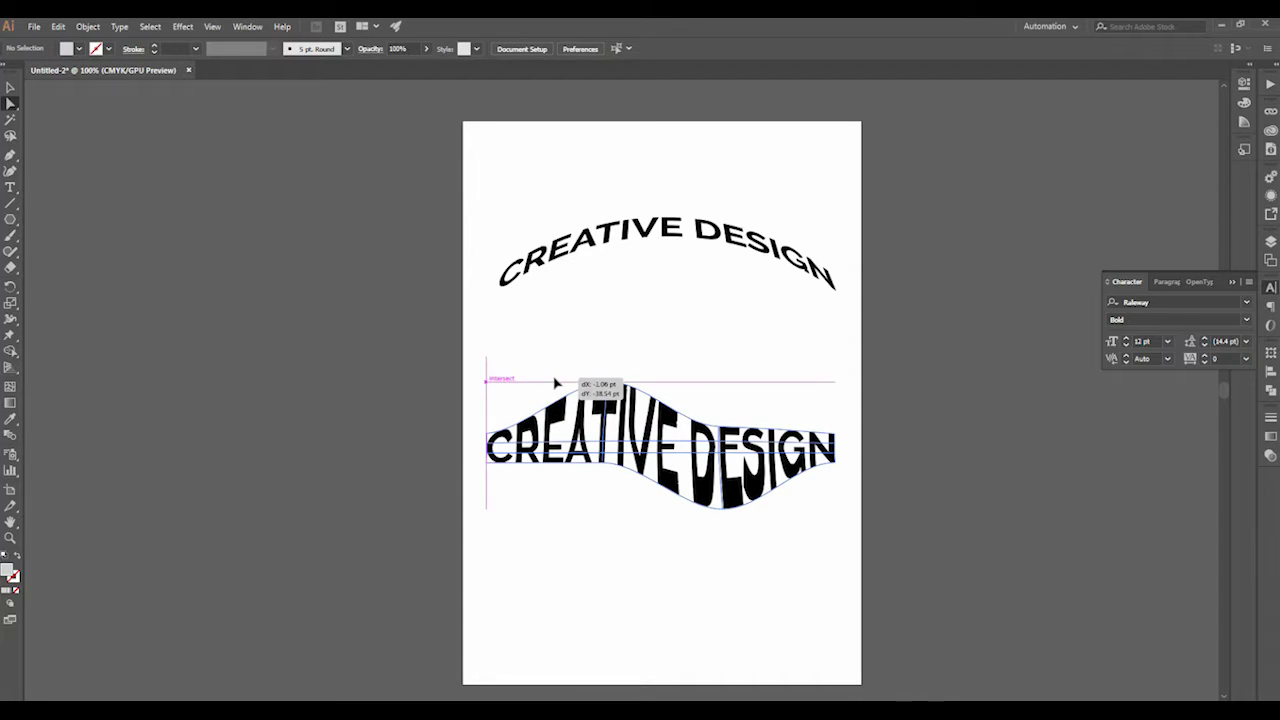
click(10, 88)
- Raise the wavy text under the arch and add a third CREATIVE DESIGN line at 48.7 pt near the bottom
drag(634, 408, 634, 303)
click(622, 521)
click(10, 187)
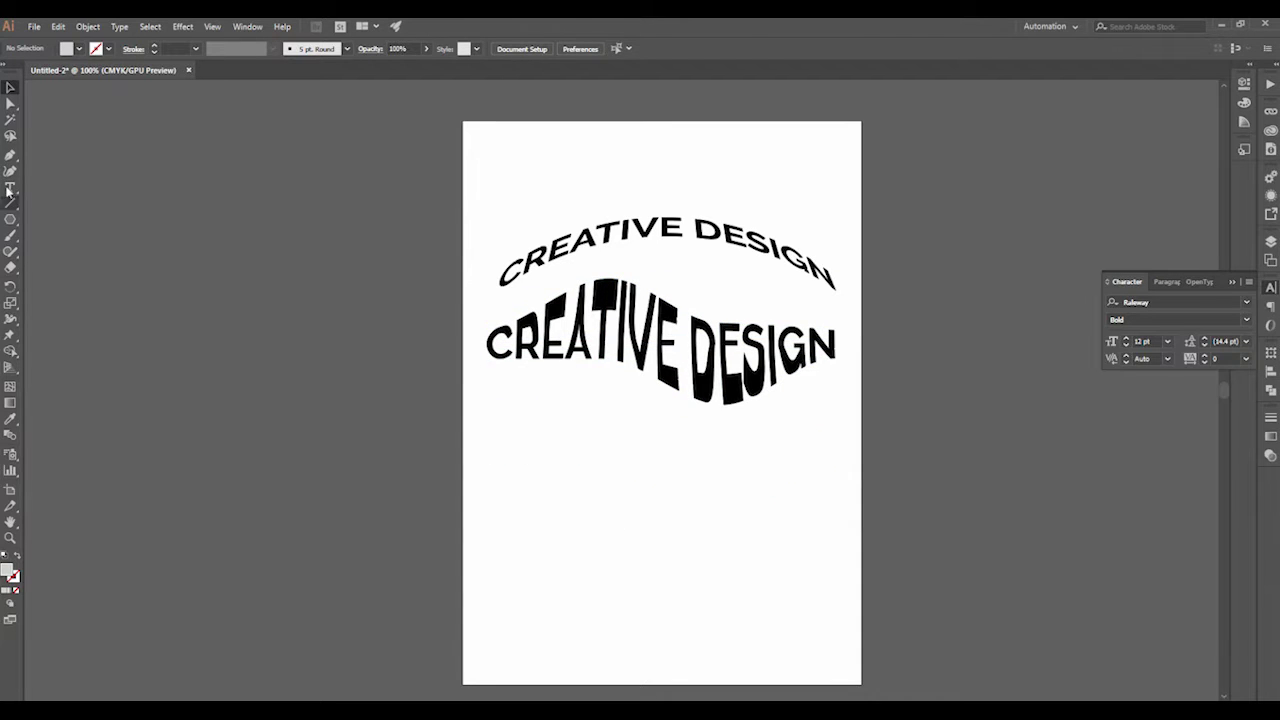
click(573, 521)
text(CREATIVE DESIGN)
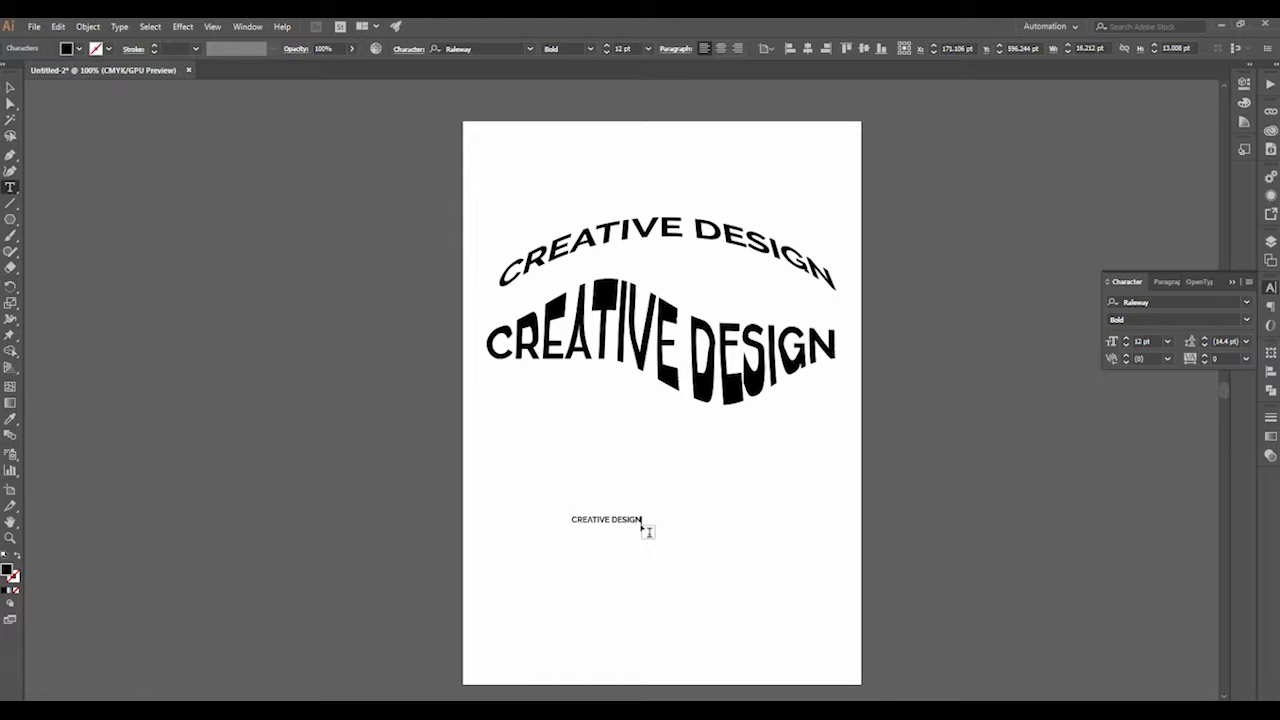
click(10, 88)
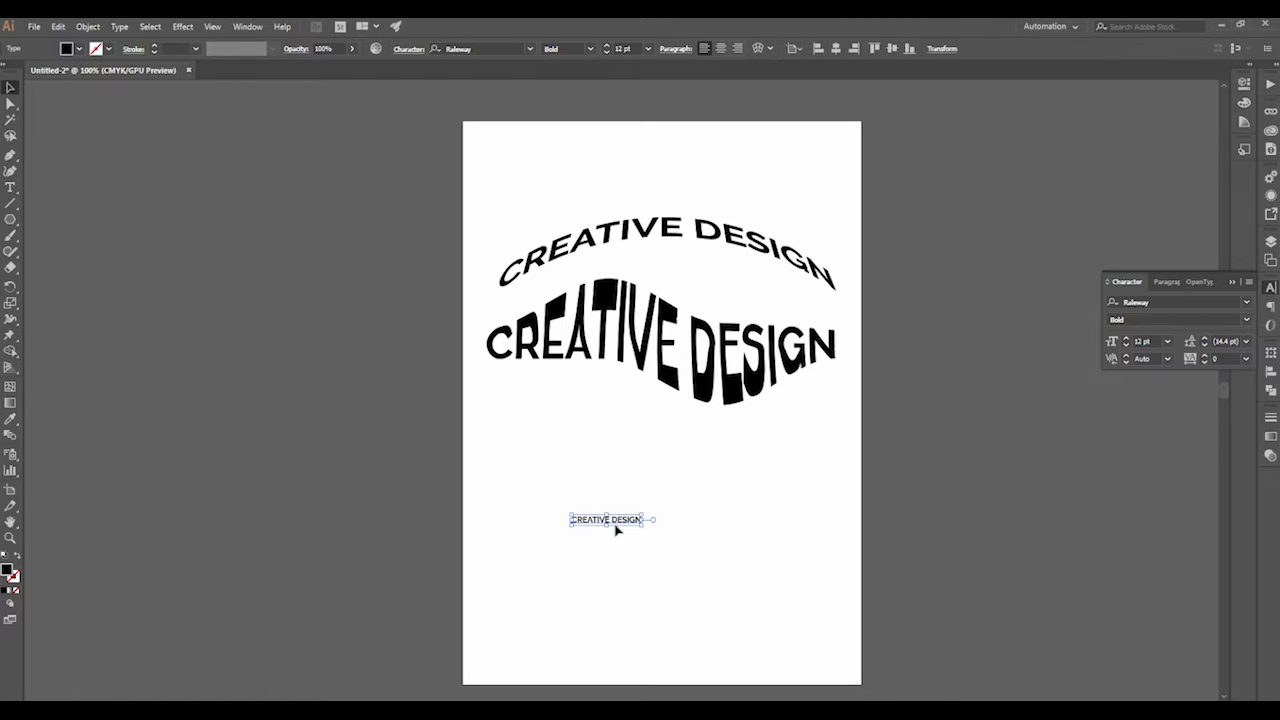
drag(653, 539, 757, 588)
drag(695, 531, 750, 558)
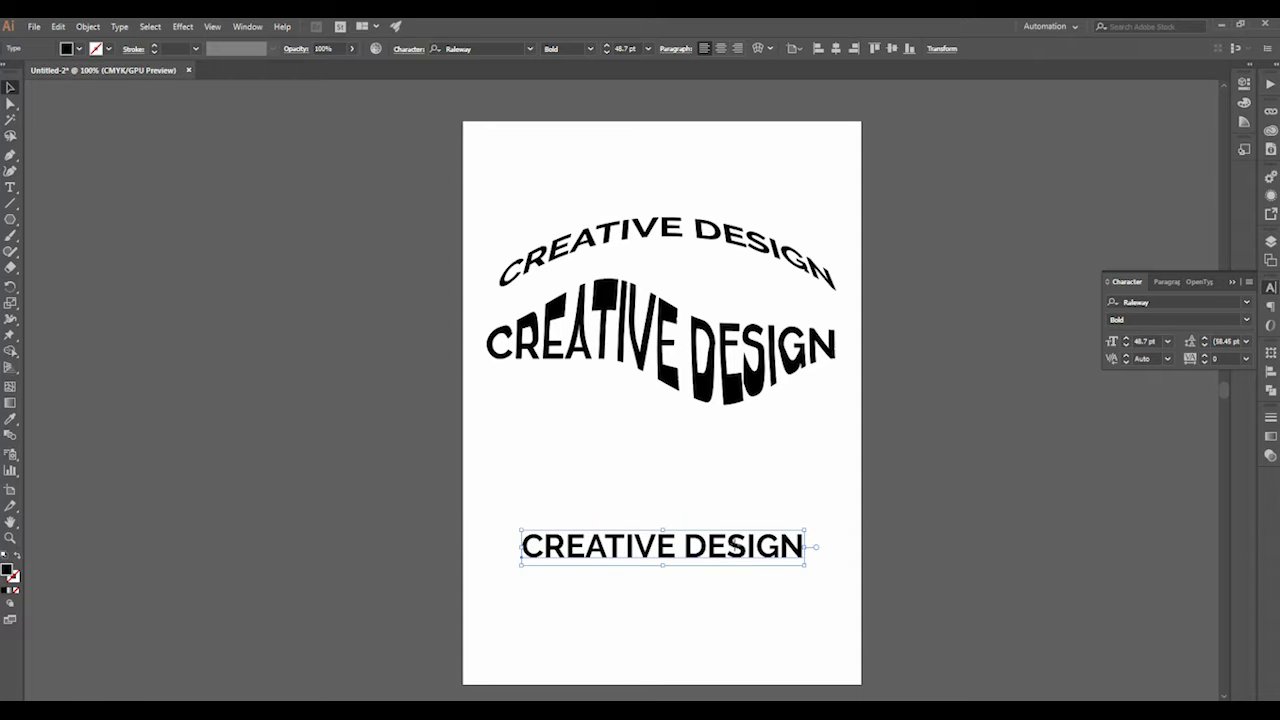
- Apply a vertical Rise warp to the bottom line: Bend 7%, Horizontal 21%, Vertical -7%
click(119, 26)
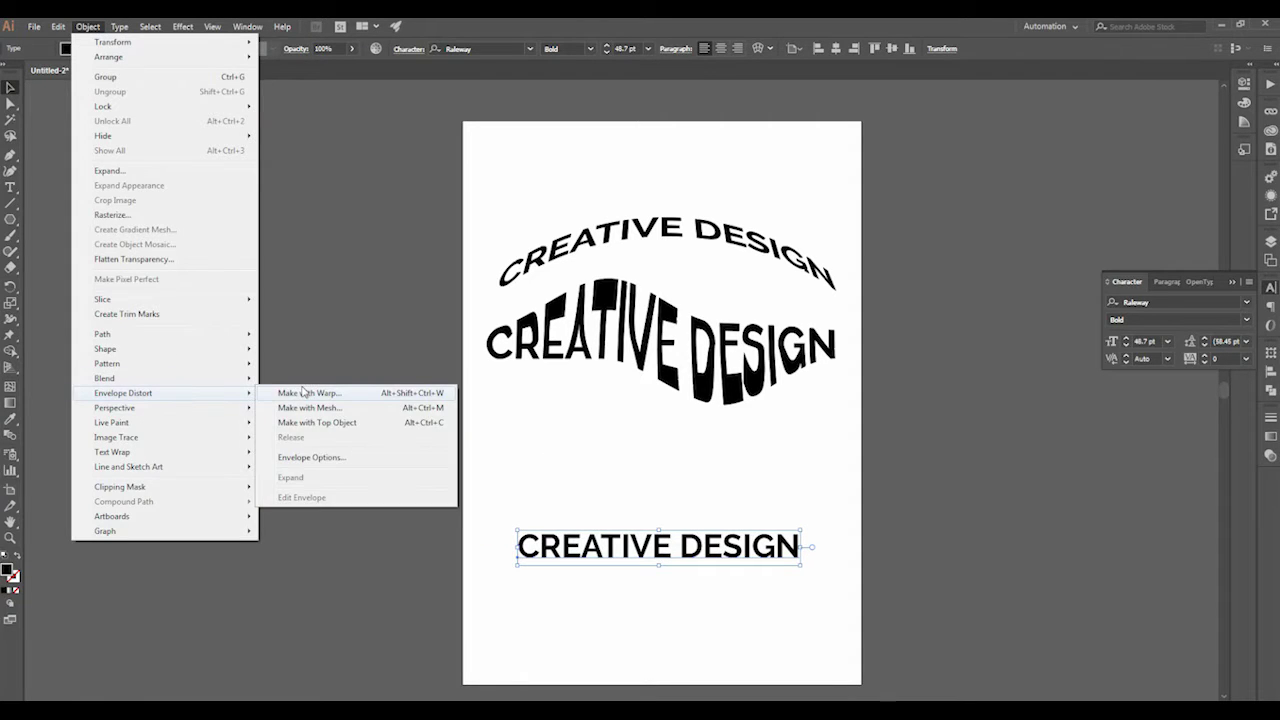
click(303, 392)
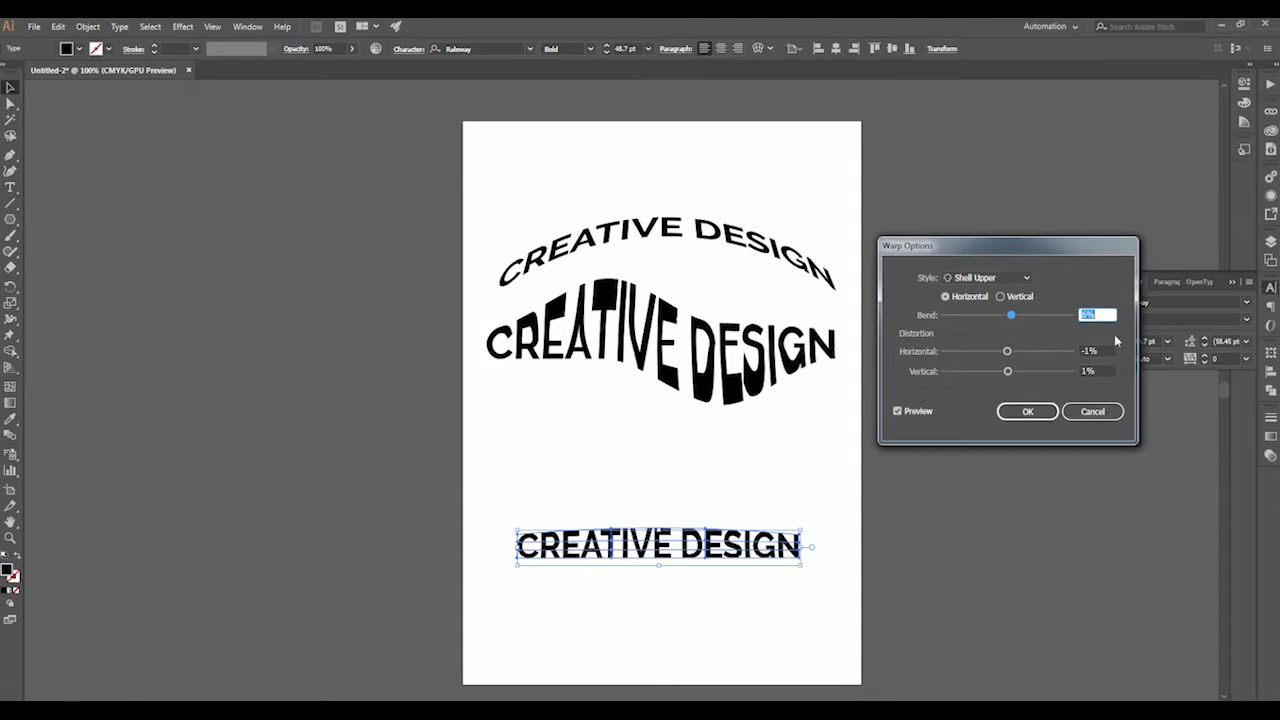
click(1000, 277)
click(1013, 449)
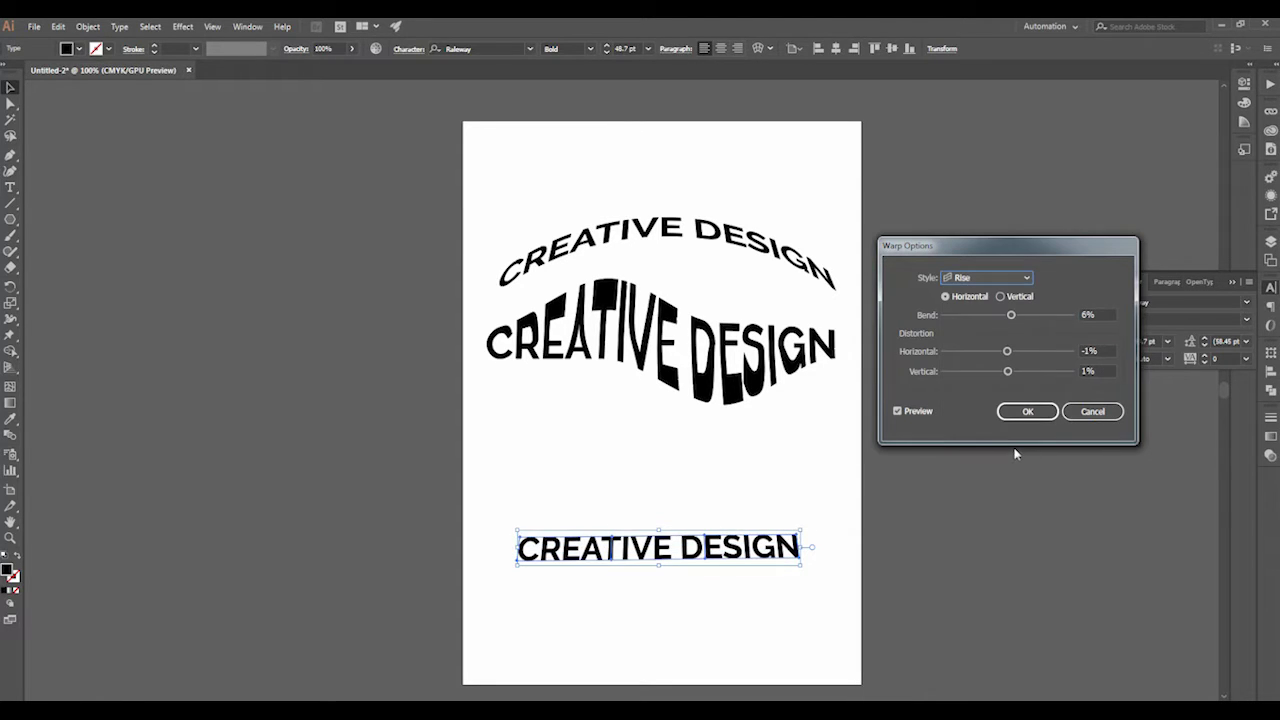
mouse_move(1005, 371)
mouse_down()
mouse_move(1025, 371)
mouse_move(1033, 315)
mouse_up()
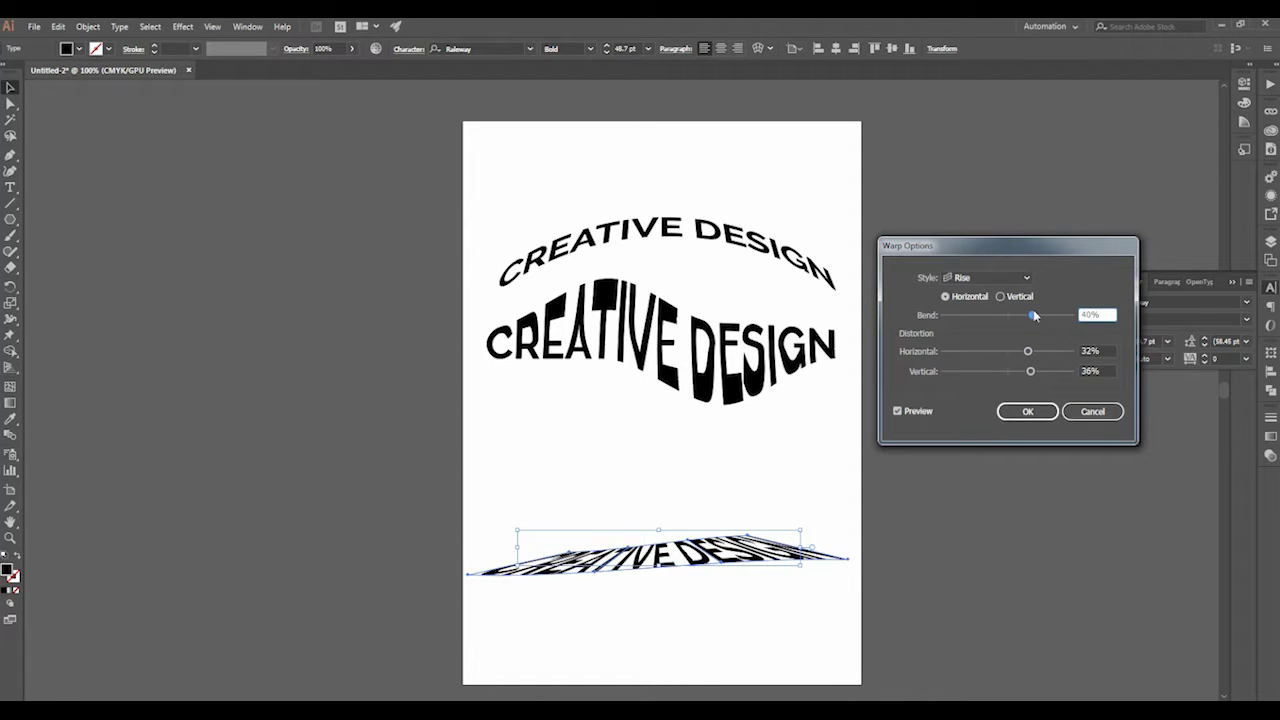
click(1002, 296)
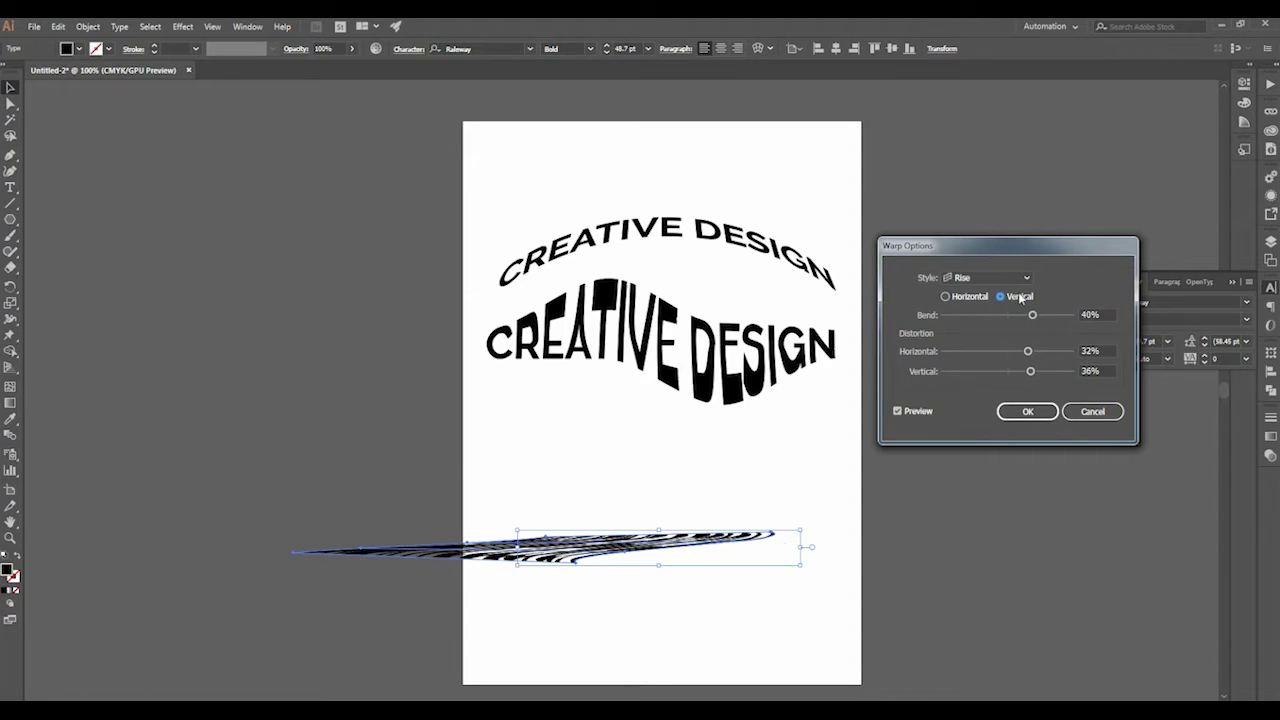
mouse_move(1033, 315)
mouse_down()
mouse_move(1011, 315)
mouse_move(1017, 352)
mouse_move(996, 379)
mouse_move(1022, 352)
mouse_up()
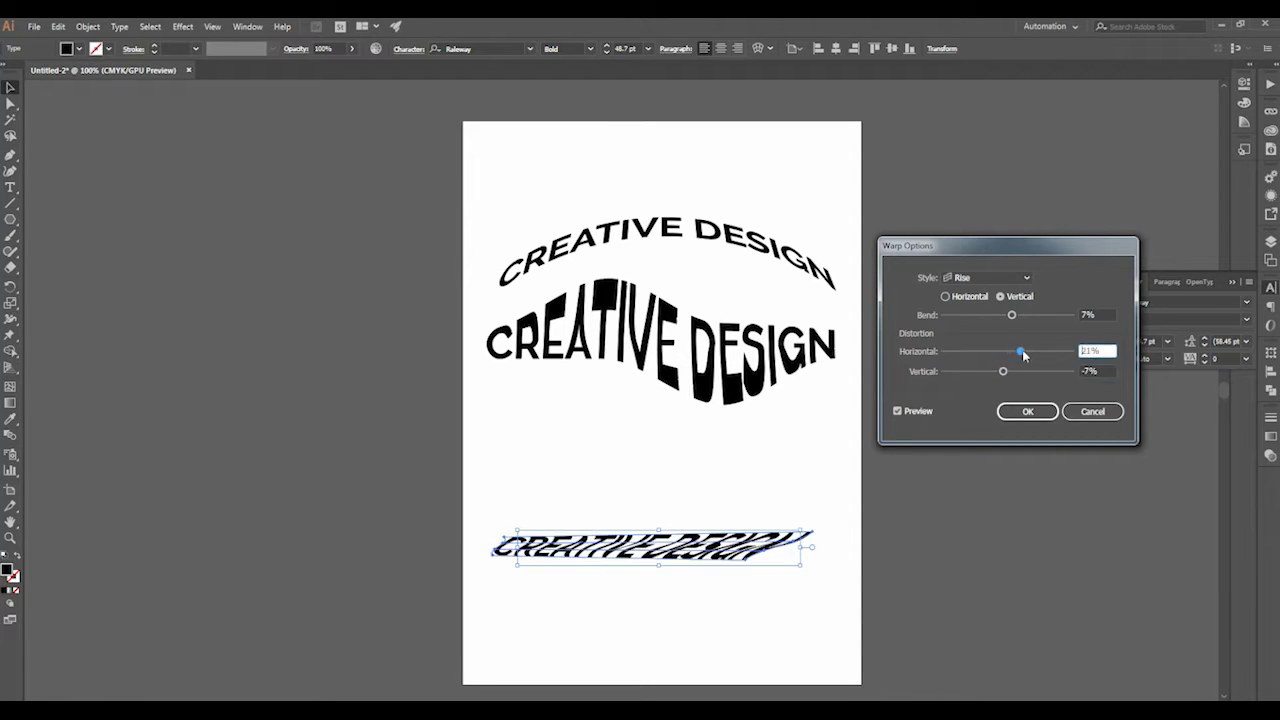
click(1020, 410)
click(983, 465)
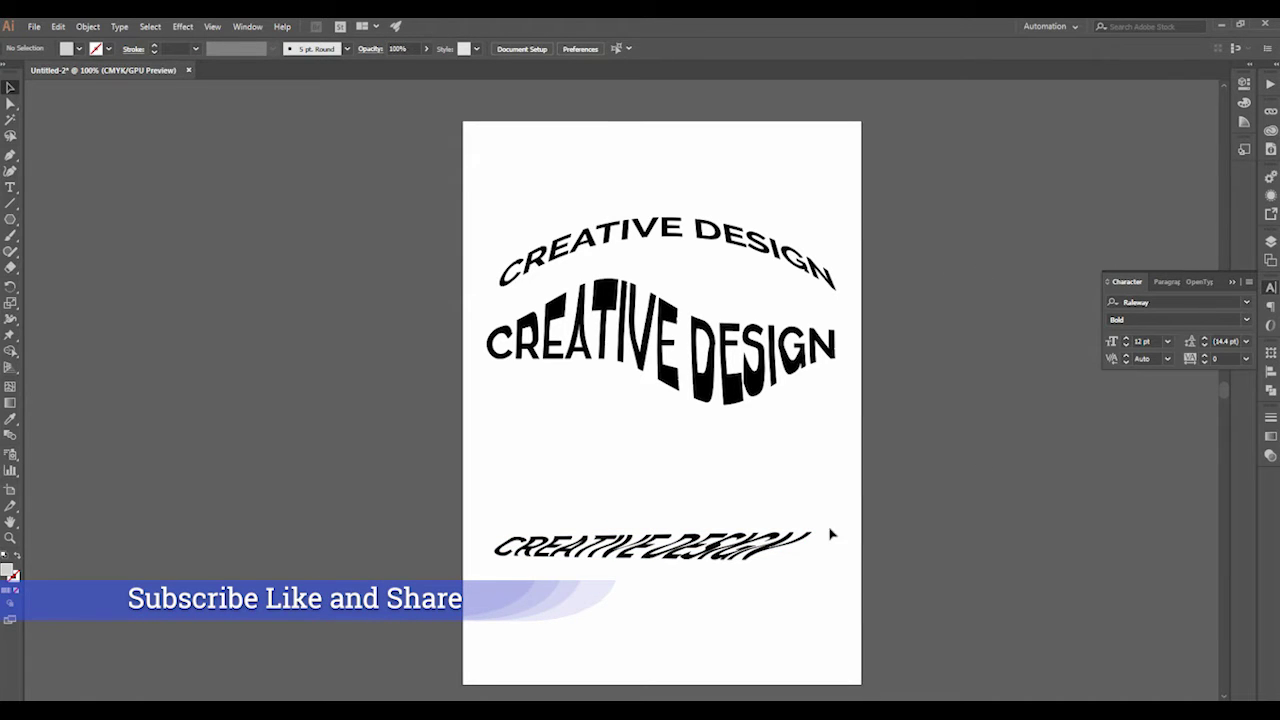
- Group the three warped texts closer together and move them off the artboard to the left
drag(751, 517, 804, 462)
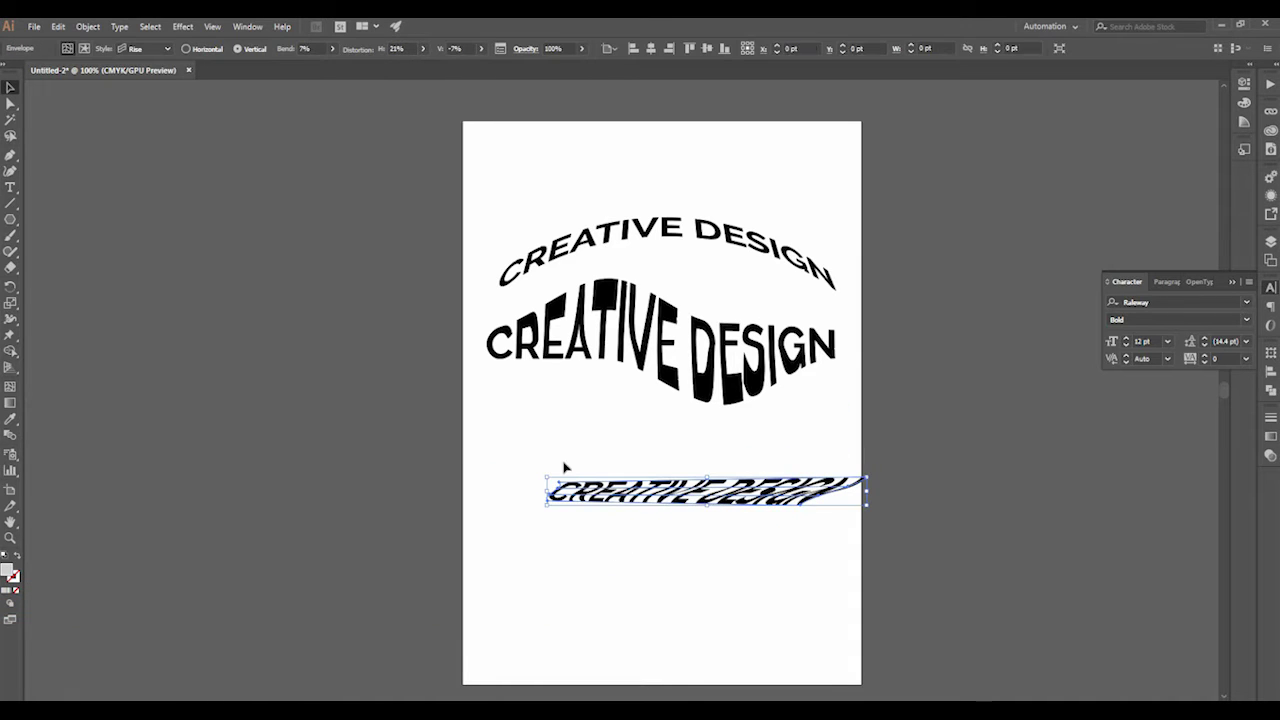
drag(663, 503, 586, 477)
click(394, 217)
drag(394, 217, 770, 460)
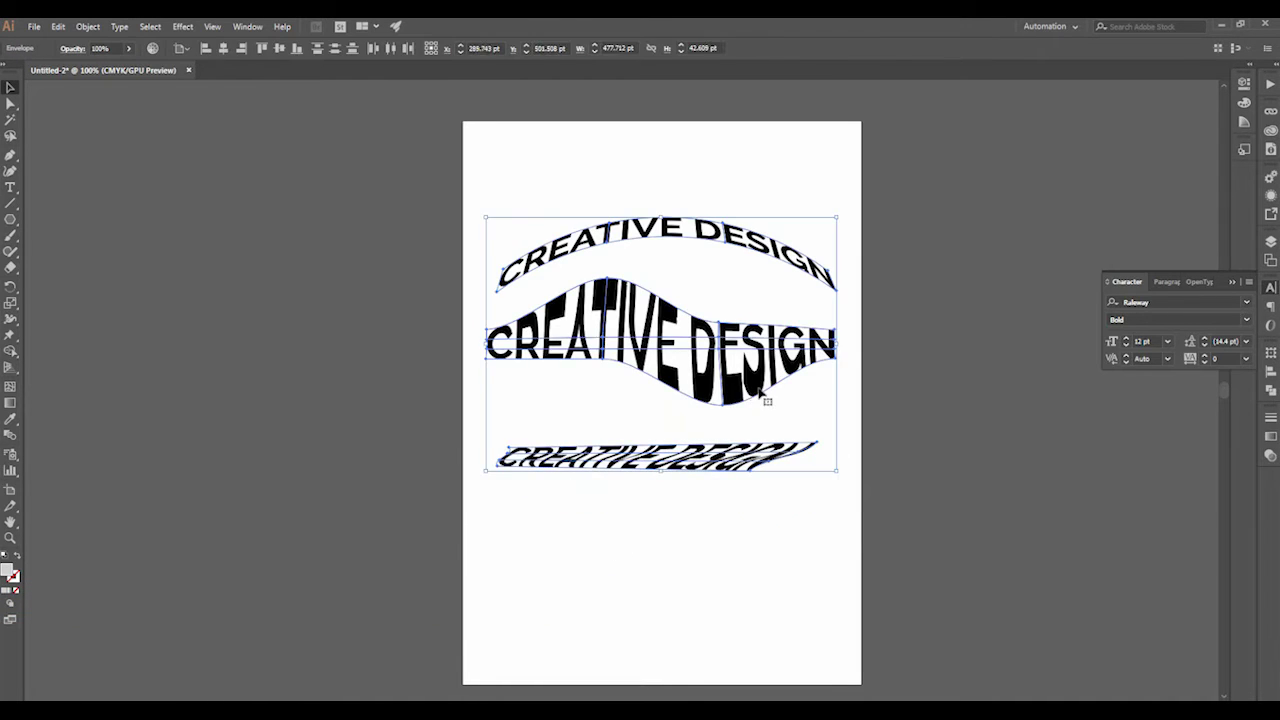
drag(767, 400, 339, 400)
click(380, 166)
- Add a new small CREATIVE DESIGN text on the cleared artboard
key(t)
click(623, 320)
text(CREATIVE DESIGN)
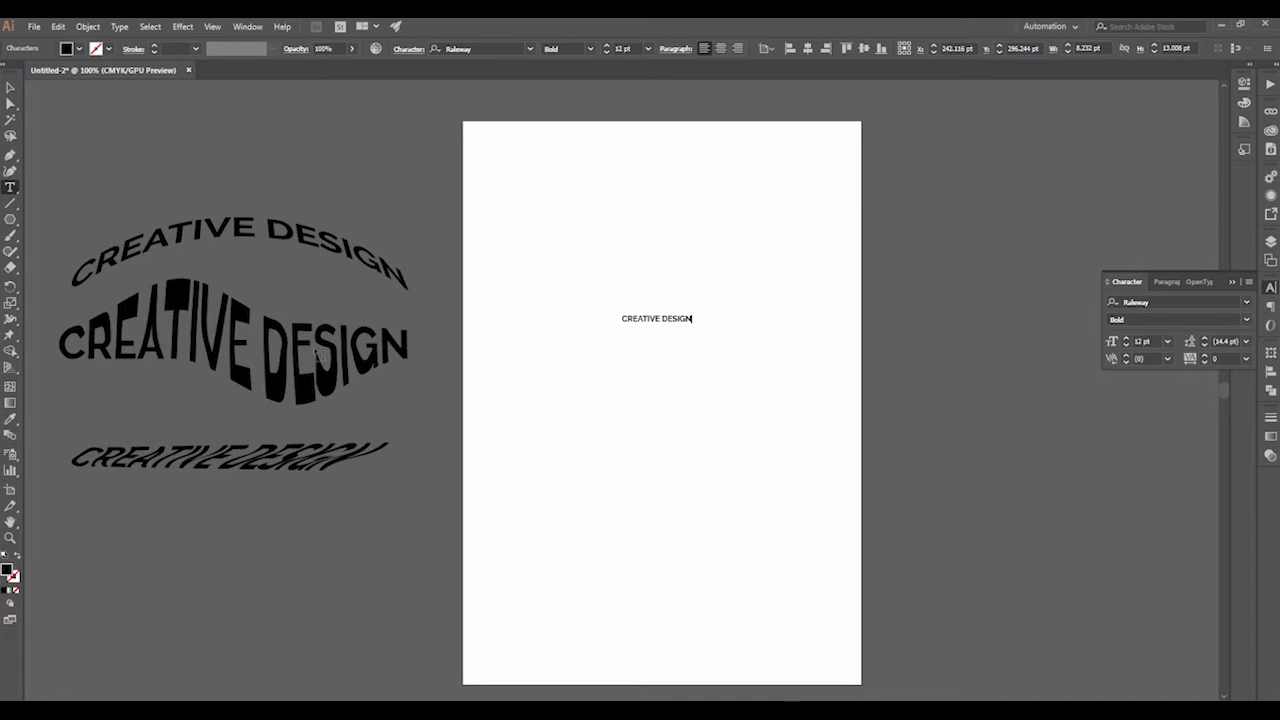
- Enlarge the new CREATIVE DESIGN text and move it lower on the page
key(Escape)
drag(692, 328, 783, 439)
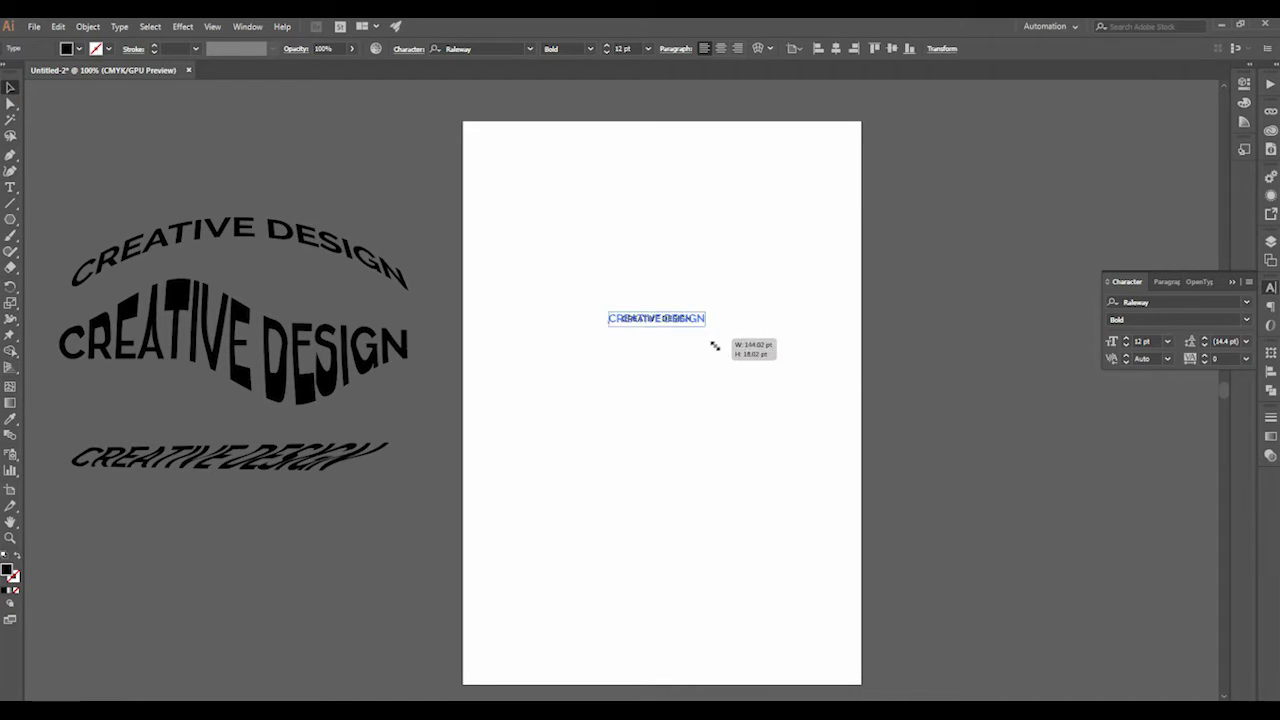
click(783, 439)
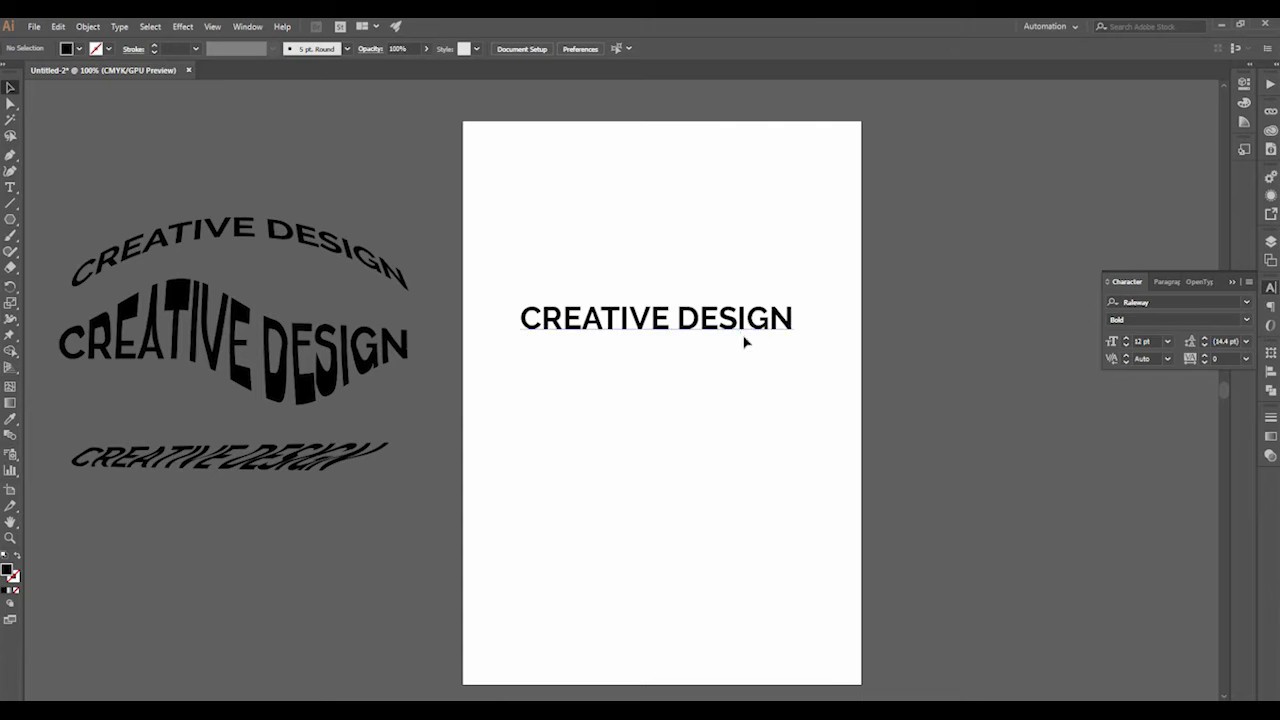
drag(743, 330, 743, 452)
click(40, 257)
- Draw a black hexagon, enlarge it above the text, and select both objects
click(10, 219)
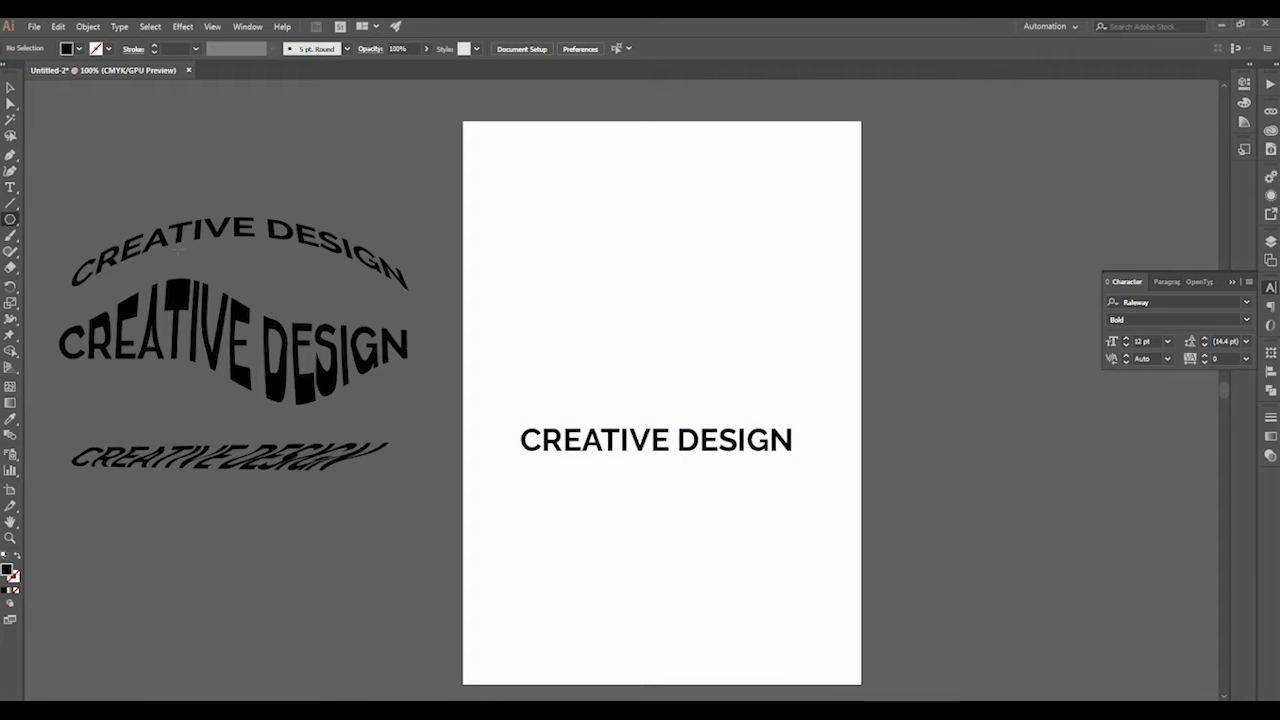
drag(580, 227, 660, 296)
click(10, 87)
click(245, 124)
drag(580, 269, 651, 359)
drag(737, 384, 750, 398)
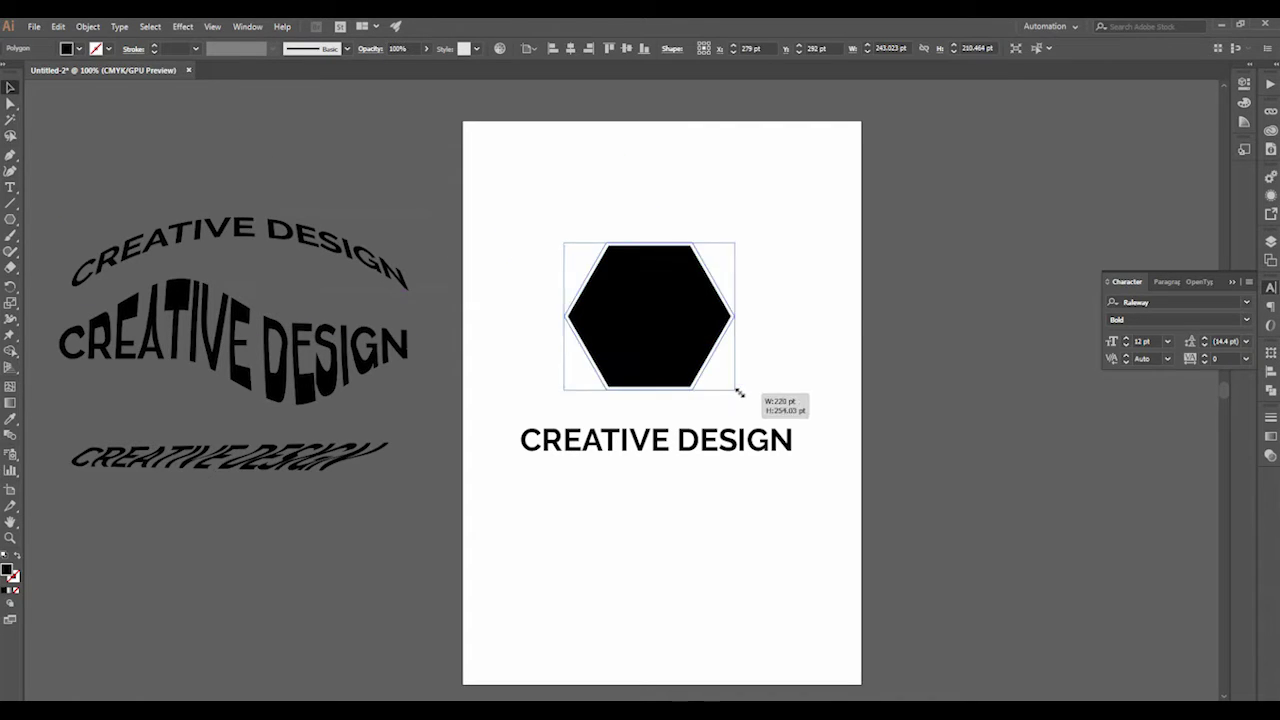
click(811, 414)
click(694, 371)
click(815, 398)
drag(816, 334, 617, 509)
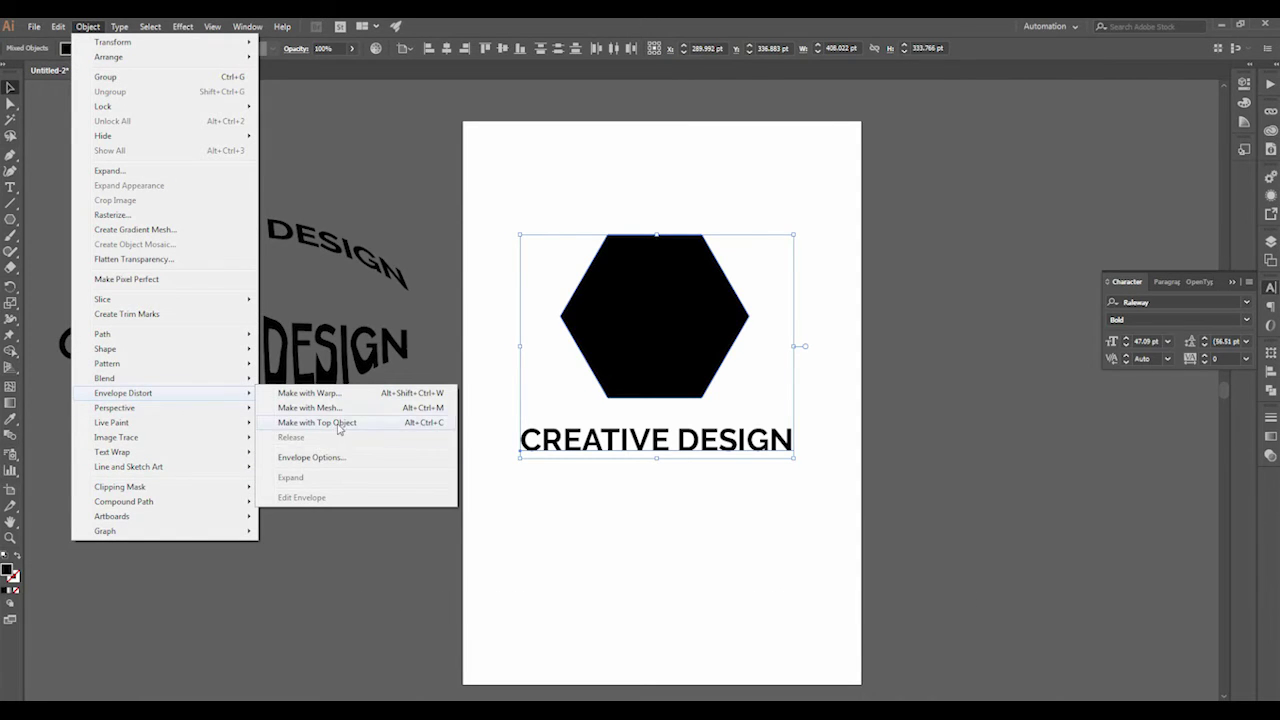
- Envelope-warp CREATIVE DESIGN into the hexagon with Make with Top Object, then nudge it up-left
mouse_move(123, 393)
click(333, 421)
click(790, 492)
click(727, 352)
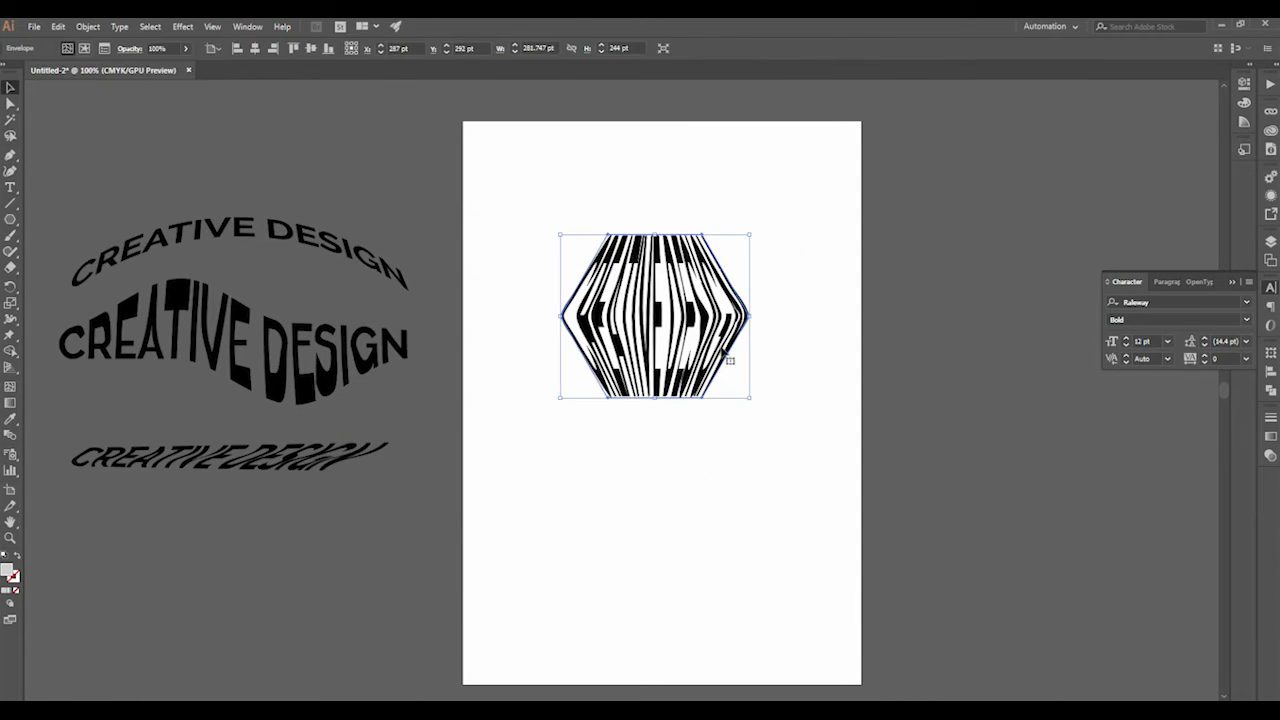
click(802, 363)
drag(708, 322, 693, 290)
click(786, 315)
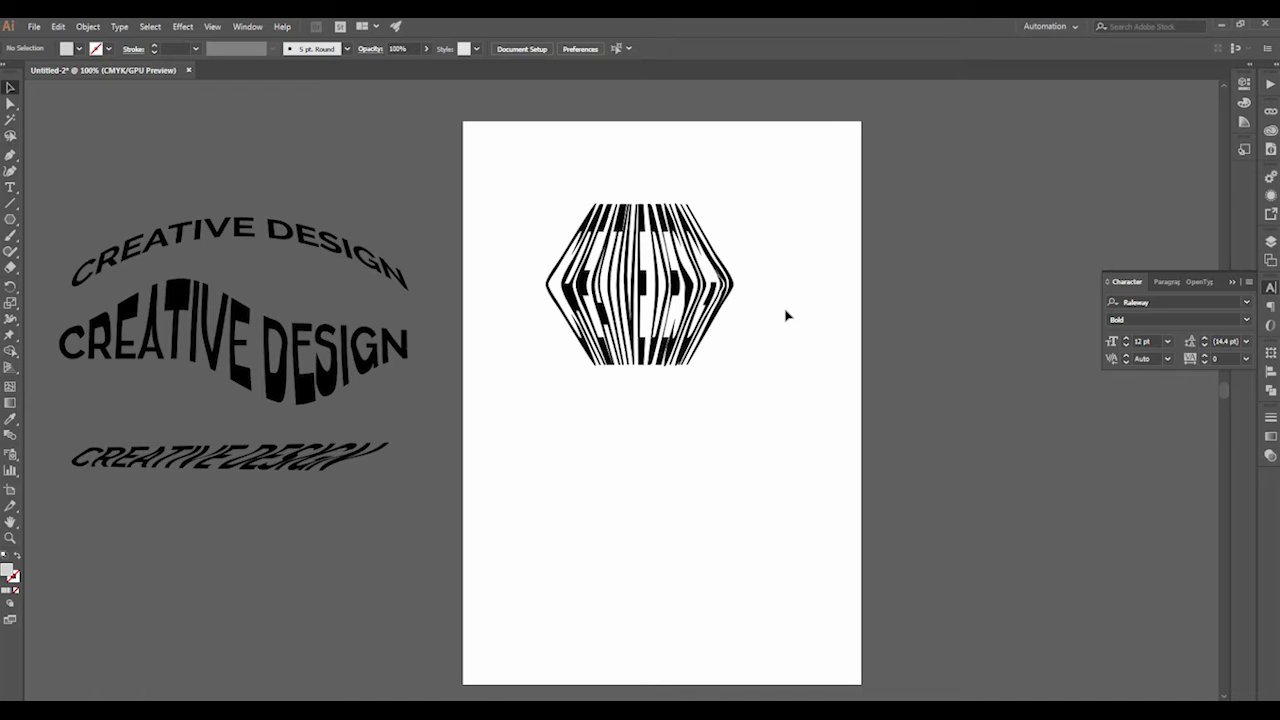
- Delete DESIGN from the hexagon envelope's text, leaving only CREATIVE, and shift it slightly right
double_click(646, 302)
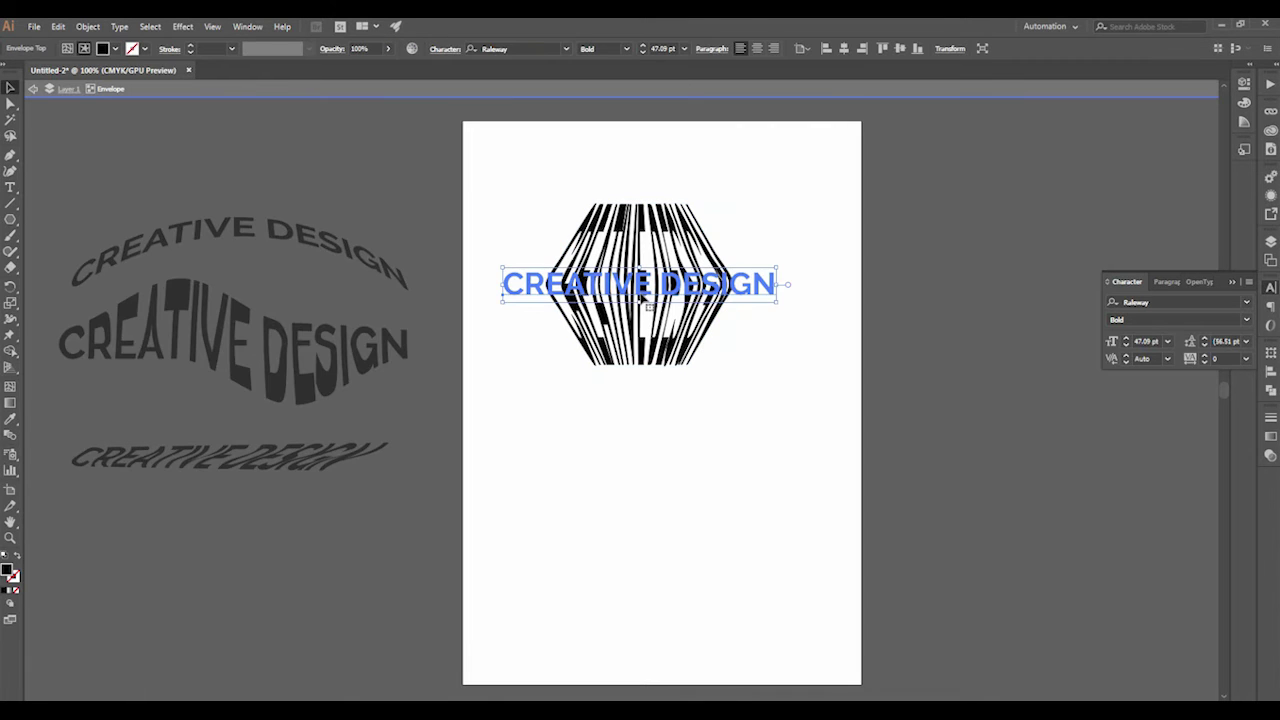
click(617, 425)
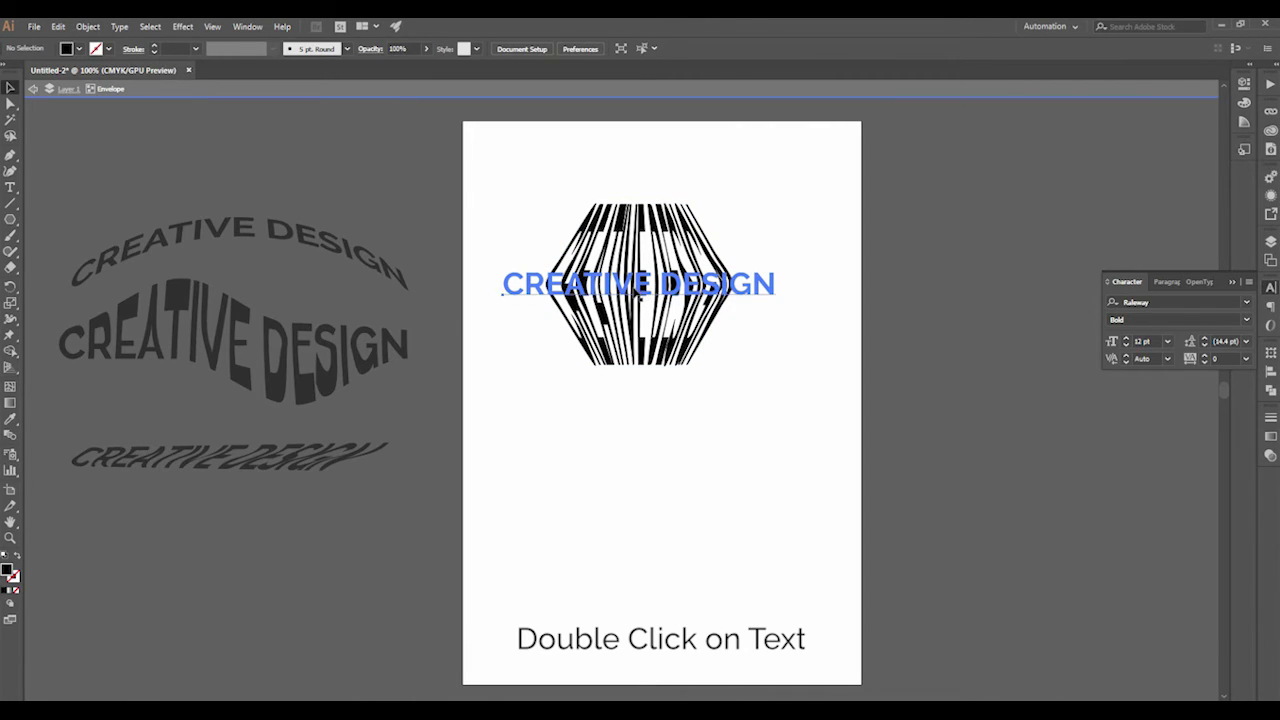
double_click(640, 289)
click(503, 288)
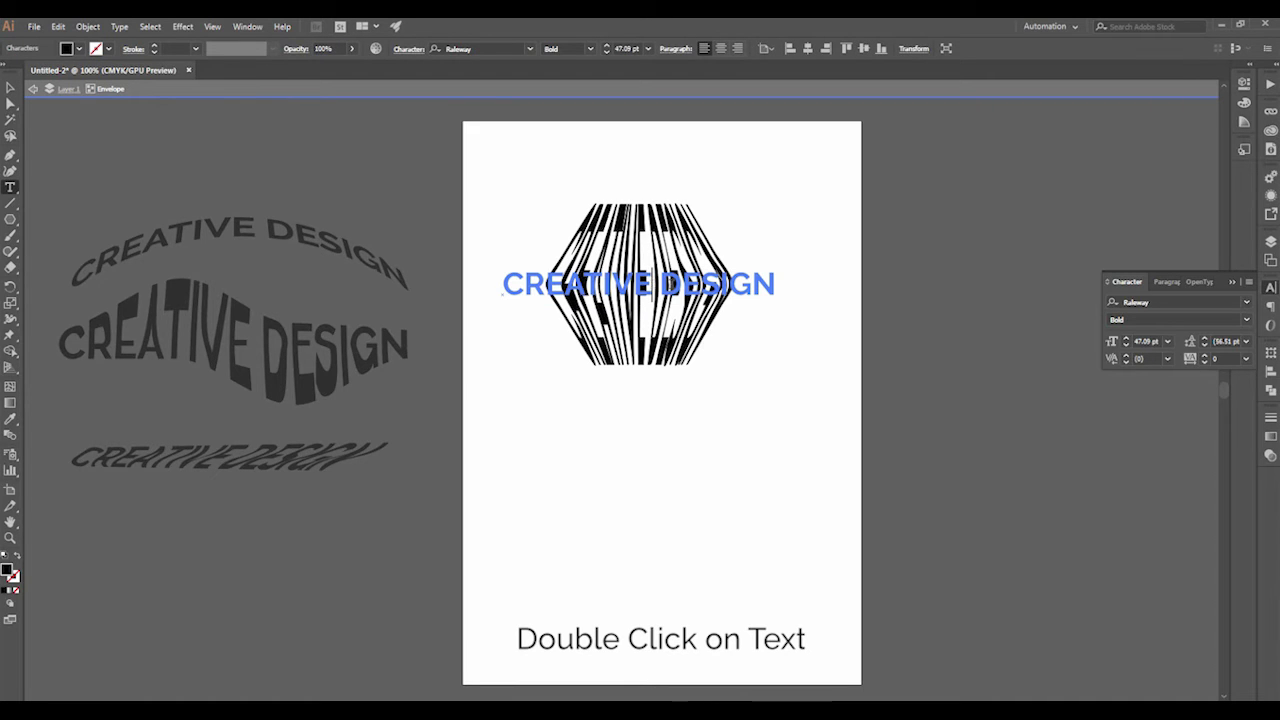
drag(655, 288, 810, 292)
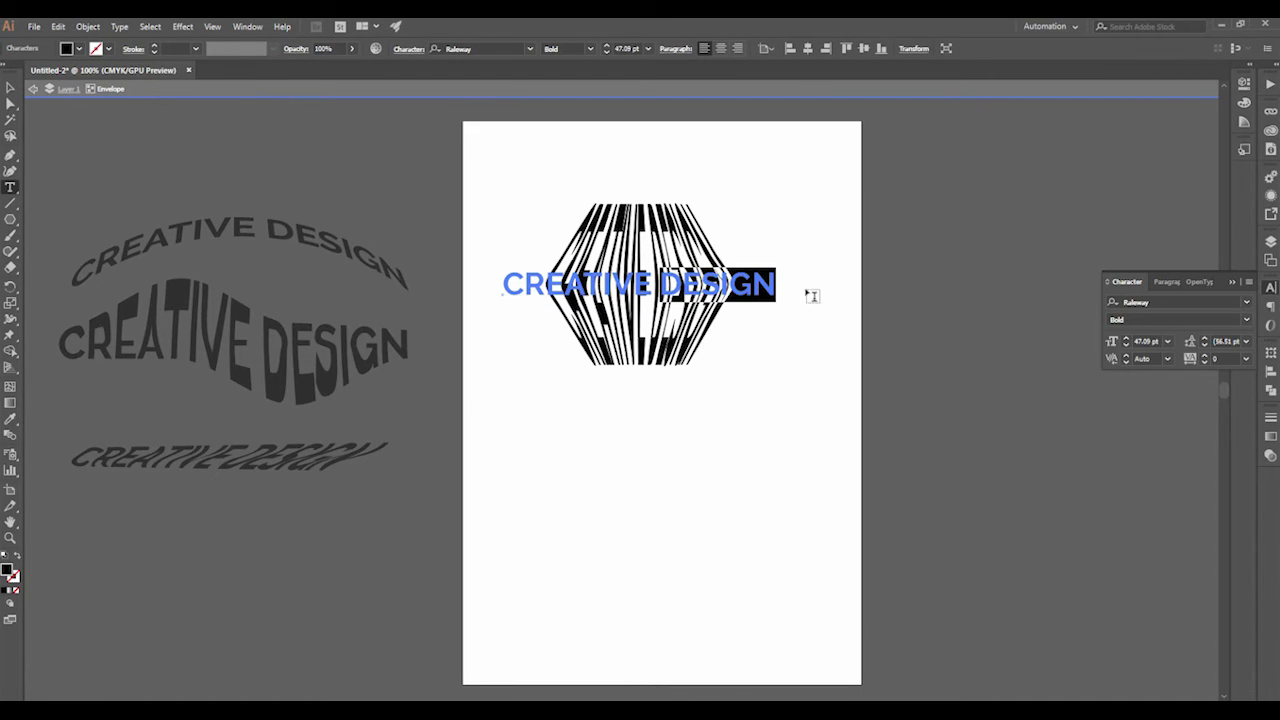
key(BackSpace)
key(BackSpace)
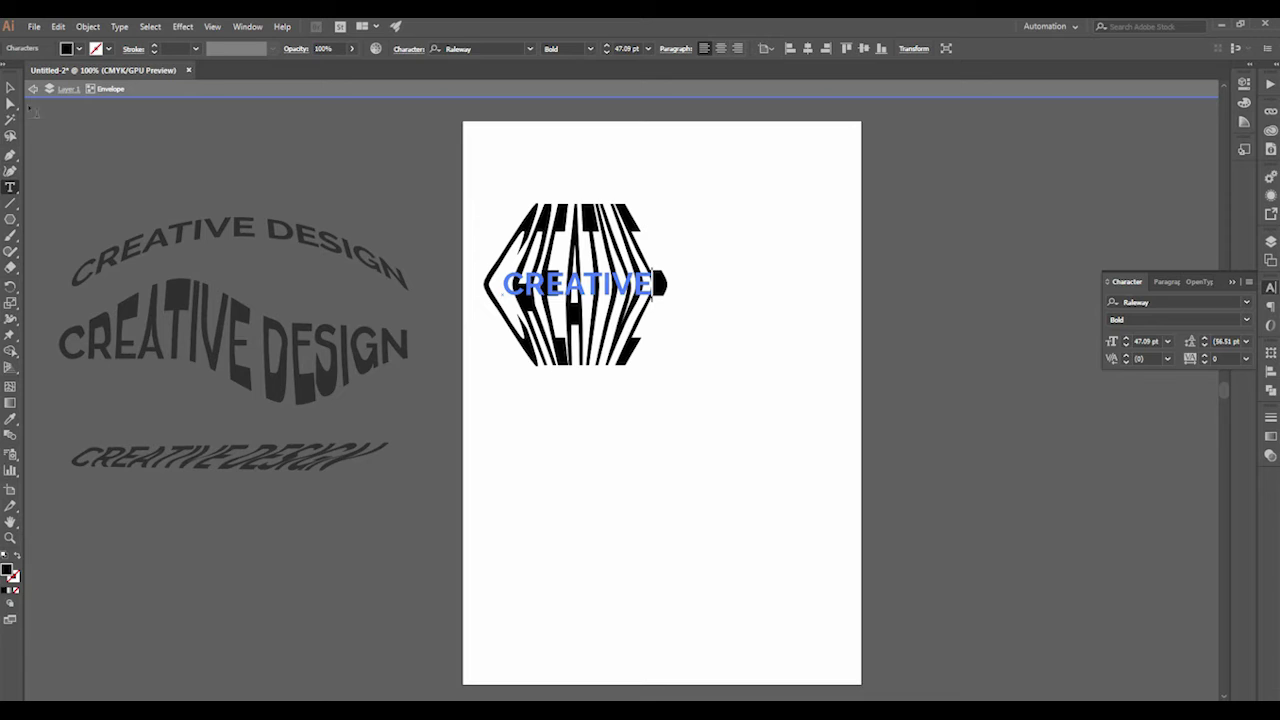
key(Escape)
drag(652, 284, 708, 282)
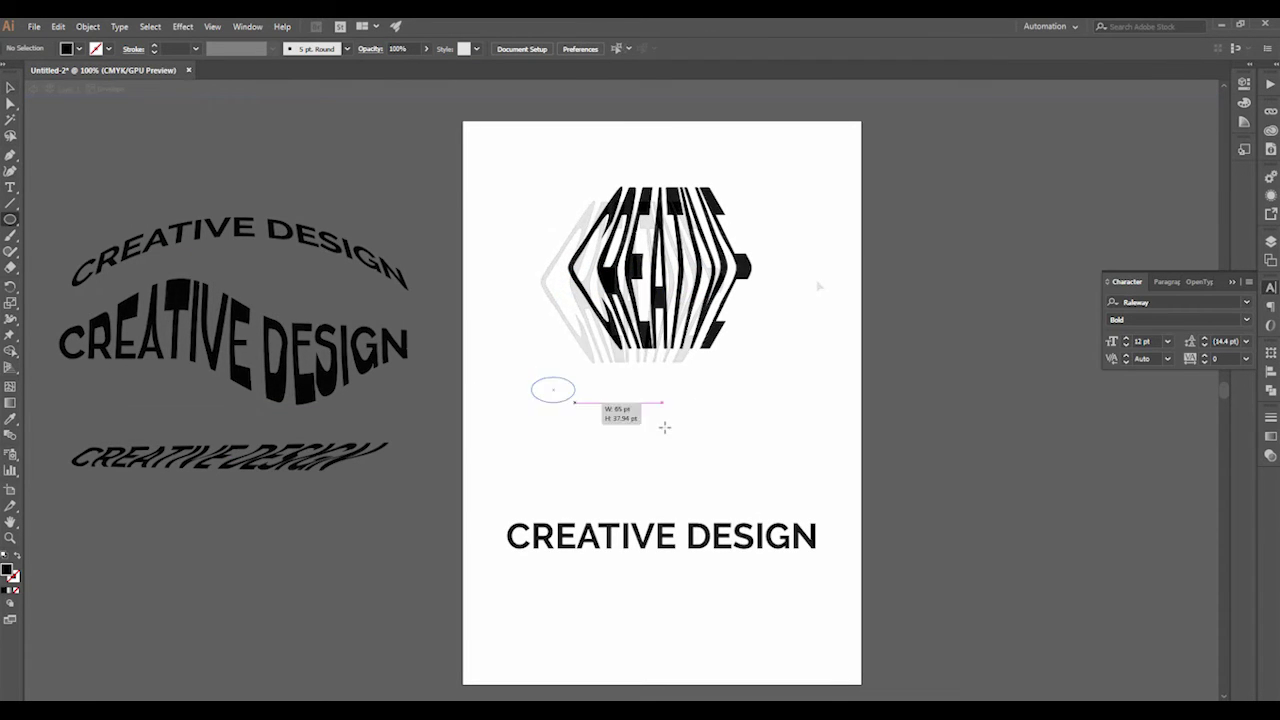
- Draw an ellipse over the CREATIVE DESIGN text and warp the text into it with Make with Top Object
drag(531, 378, 788, 509)
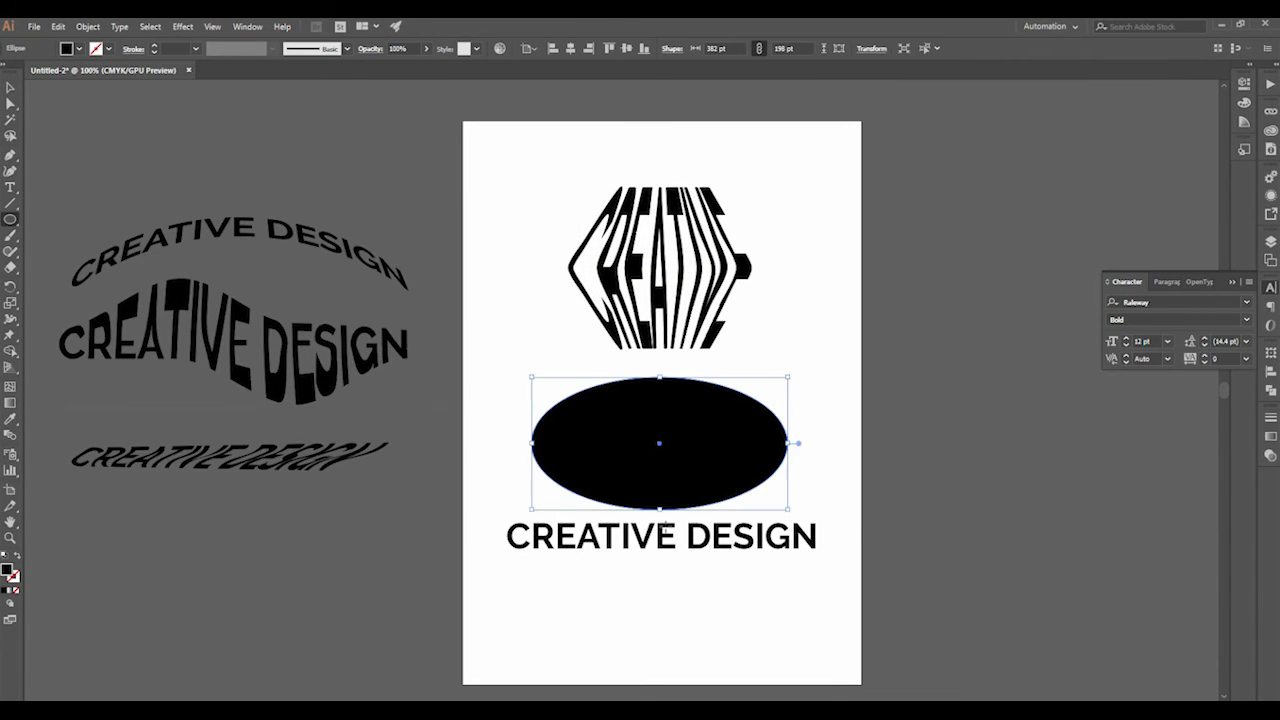
click(10, 88)
drag(581, 637, 789, 414)
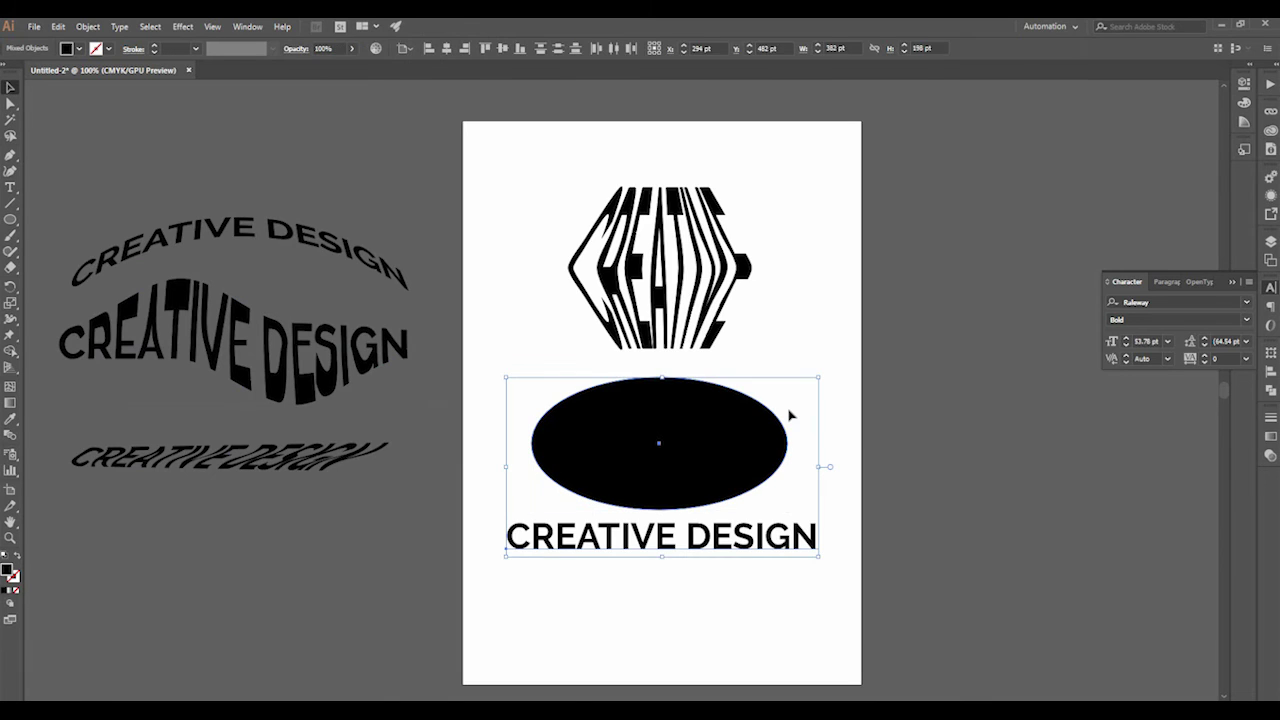
click(88, 27)
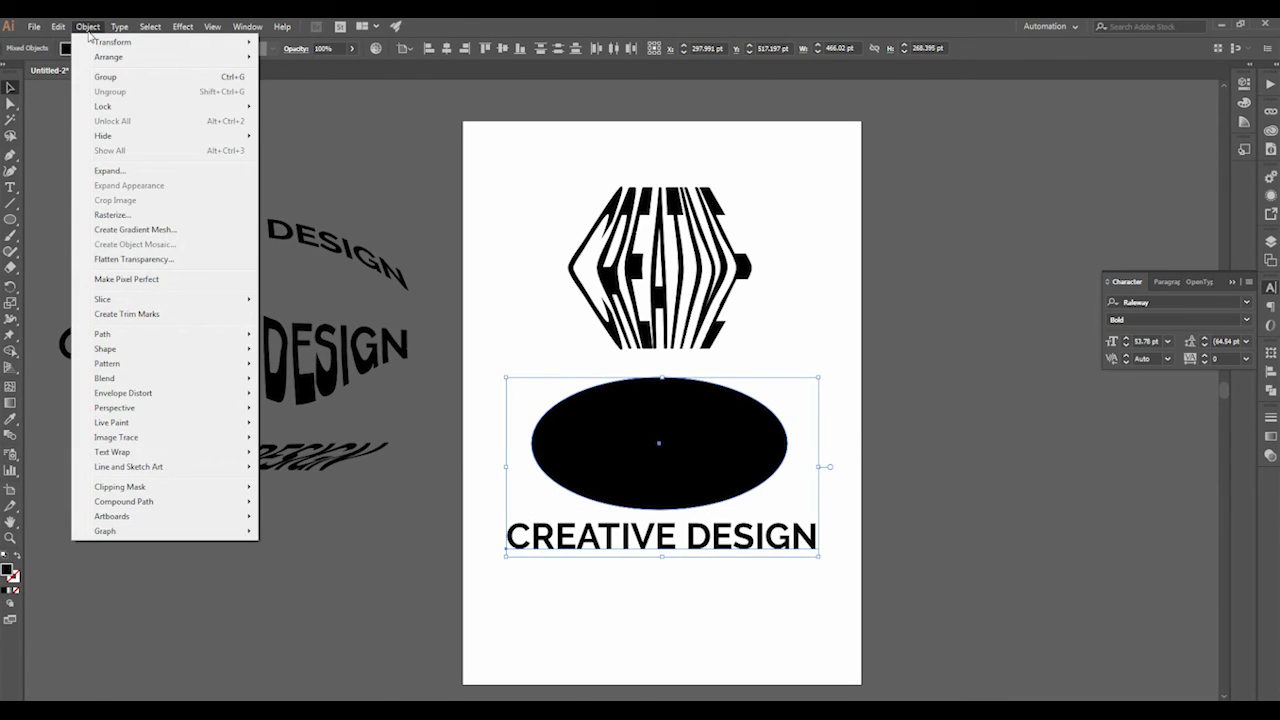
mouse_move(123, 393)
click(316, 422)
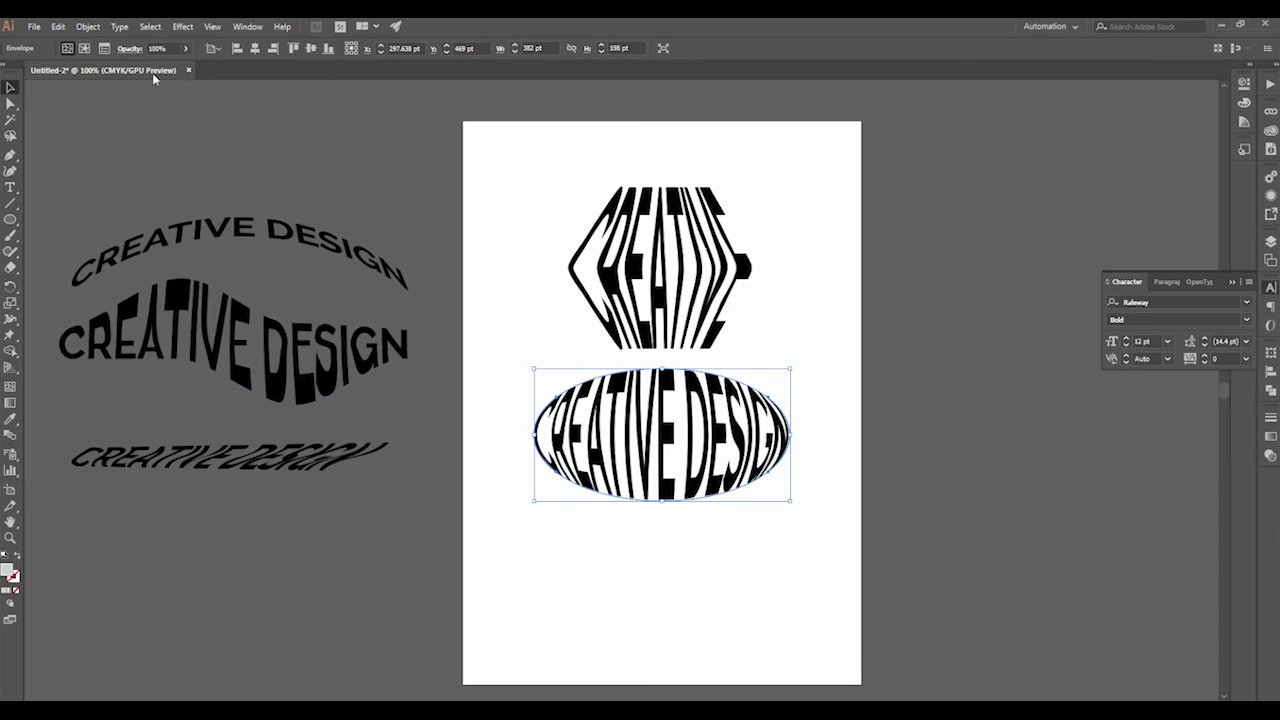
- Release the ellipse envelope distortion and move the freed ellipse off to the right
click(88, 27)
mouse_move(123, 393)
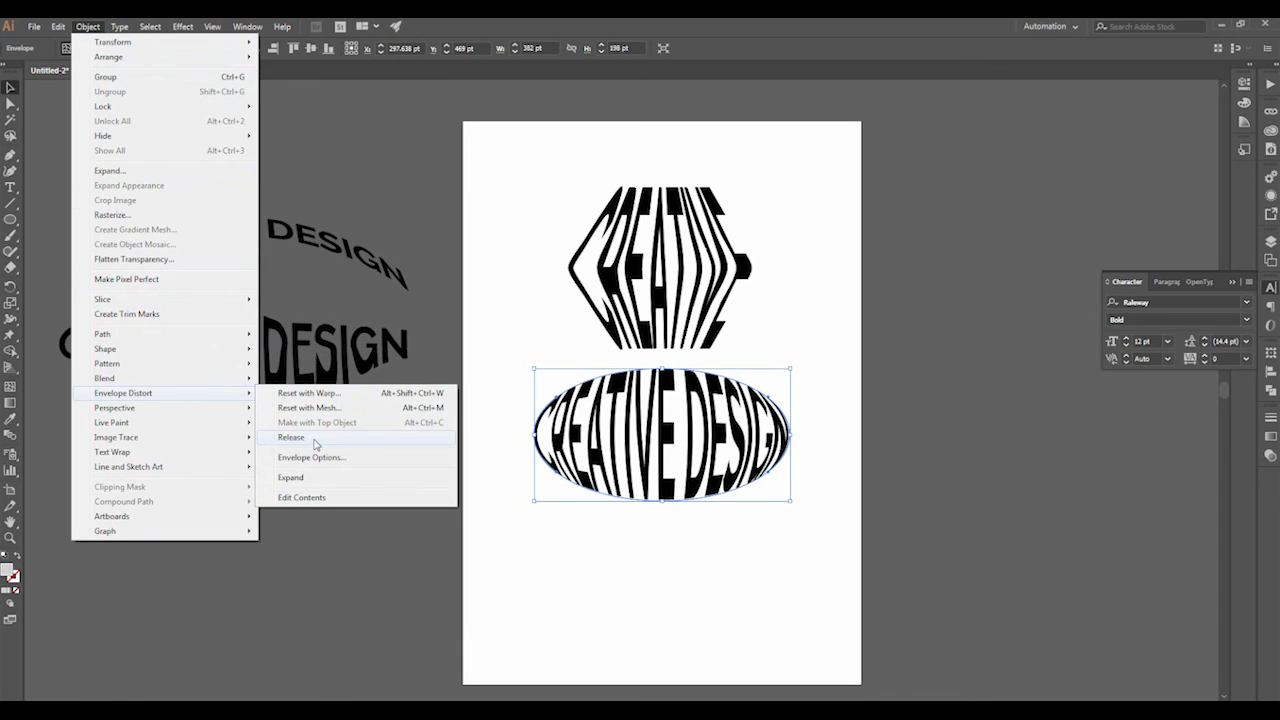
click(300, 437)
drag(670, 470, 970, 332)
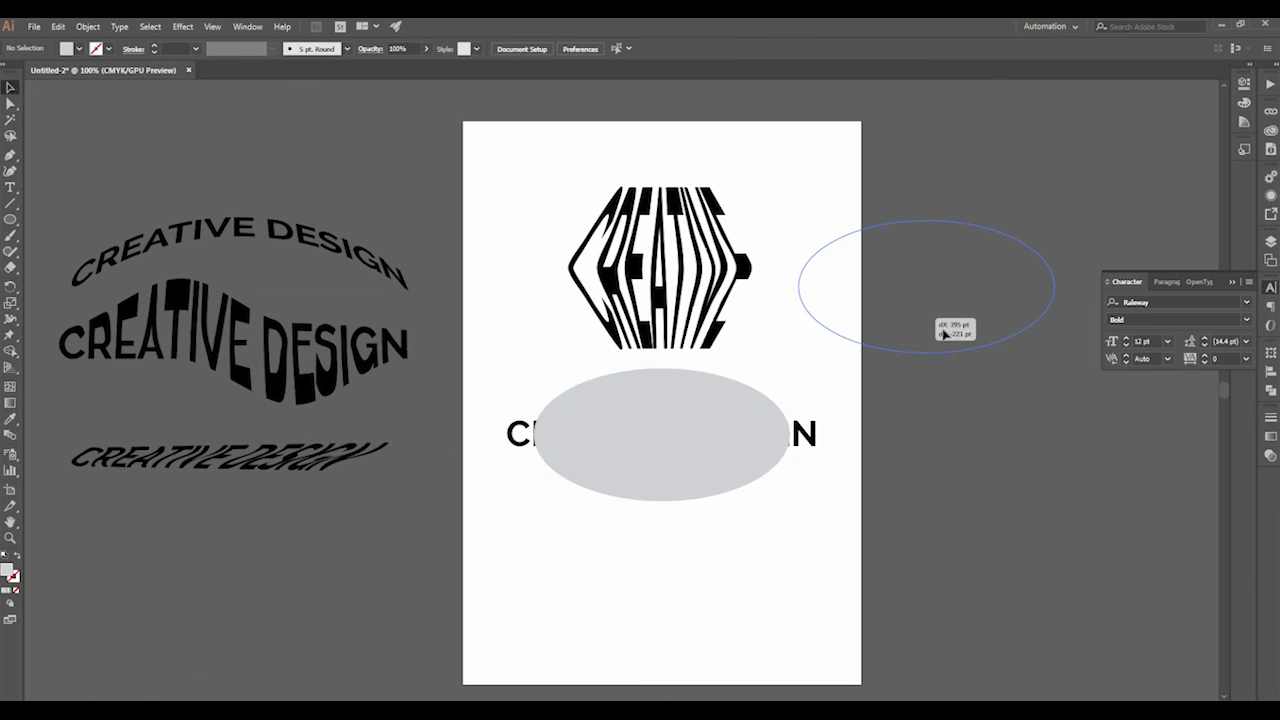